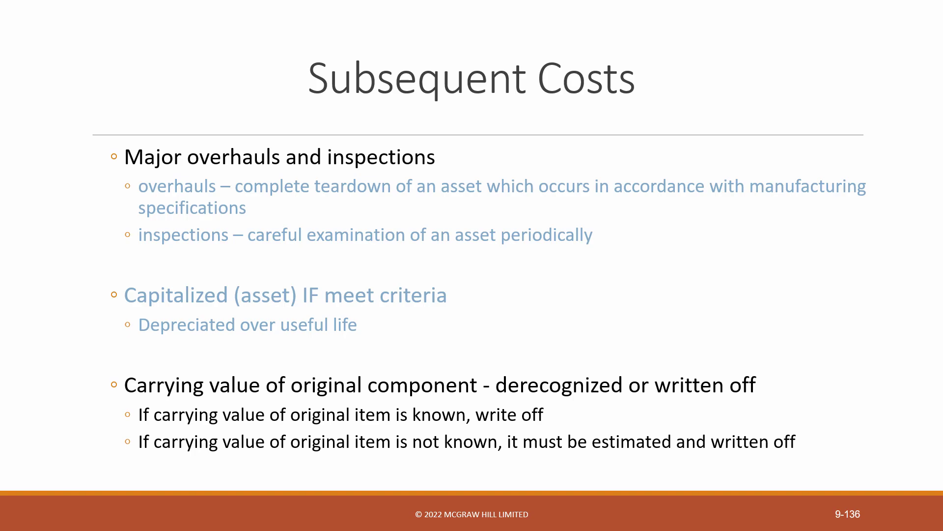
Step: Switch to the overhaul workbook in Excel and enter the heading "Record acquisition:" in C17
key("alt+Tab")
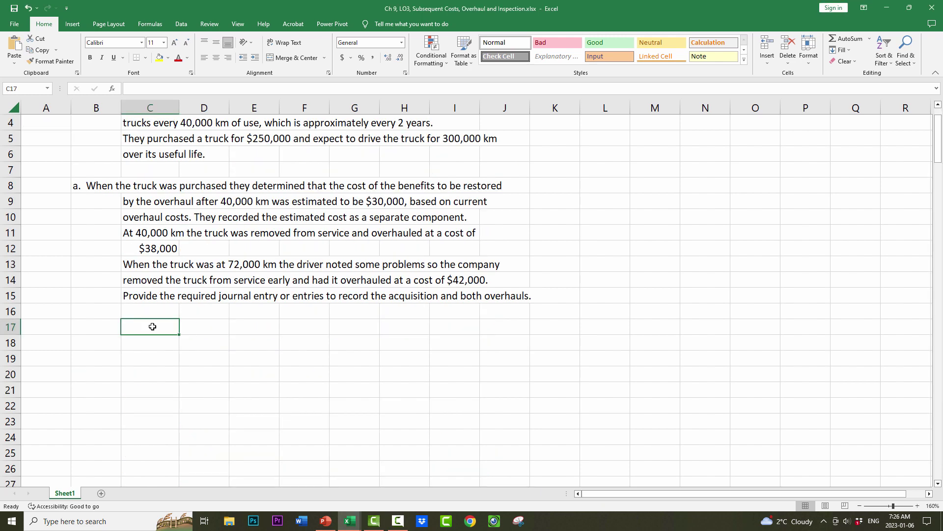
type("Record acquisition:")
key("Return")
key("Return")
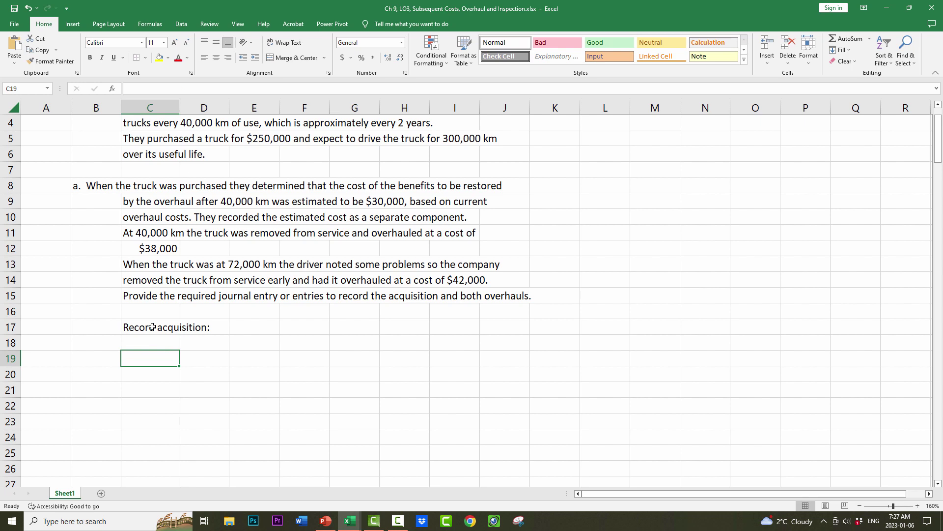
Step: Enter "Dr. Truck" in C19 and calculate its debit in F19 as 250000 minus 30000
type("Dr. Truck")
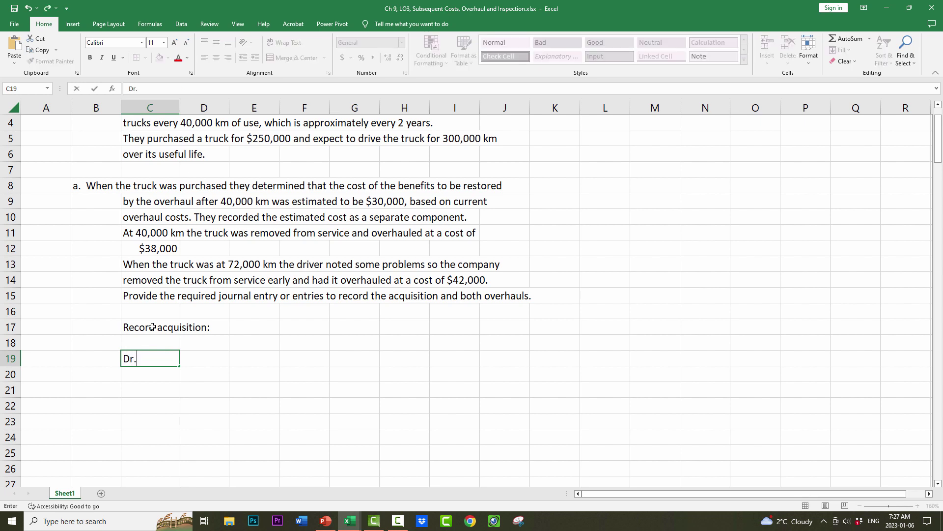
key("Tab")
key("Tab")
key("Tab")
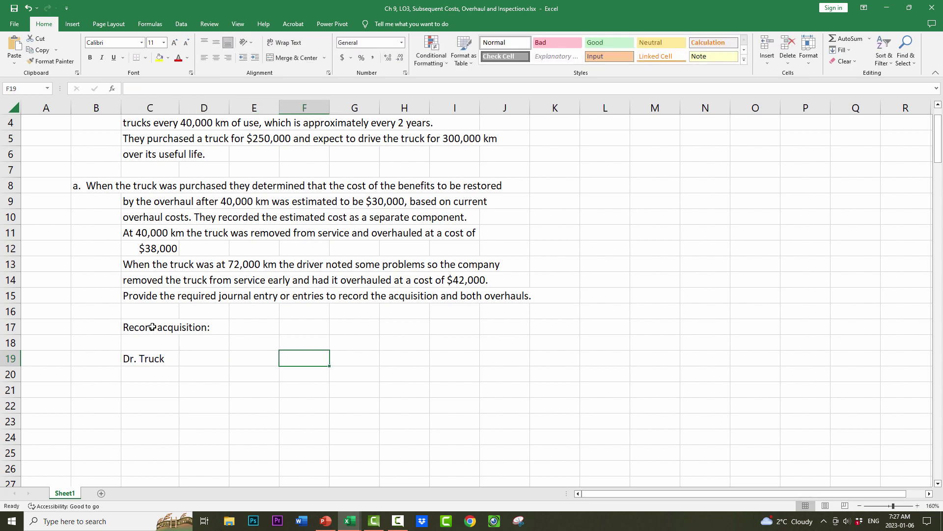
type("+250")
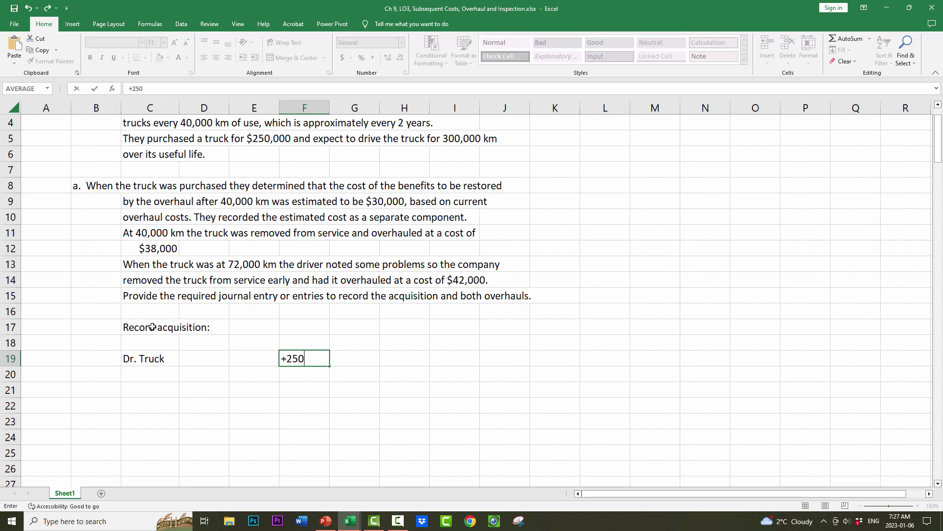
type("000-30000")
key("Return")
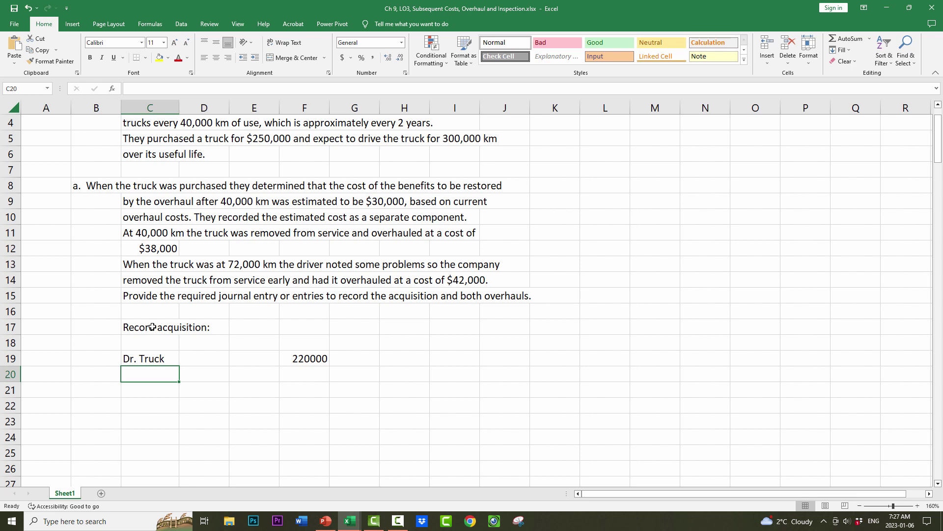
Step: Add the line "Dr. Truck overhaul" in C20 with a debit of 30000 in F20
type("Dr. Truck")
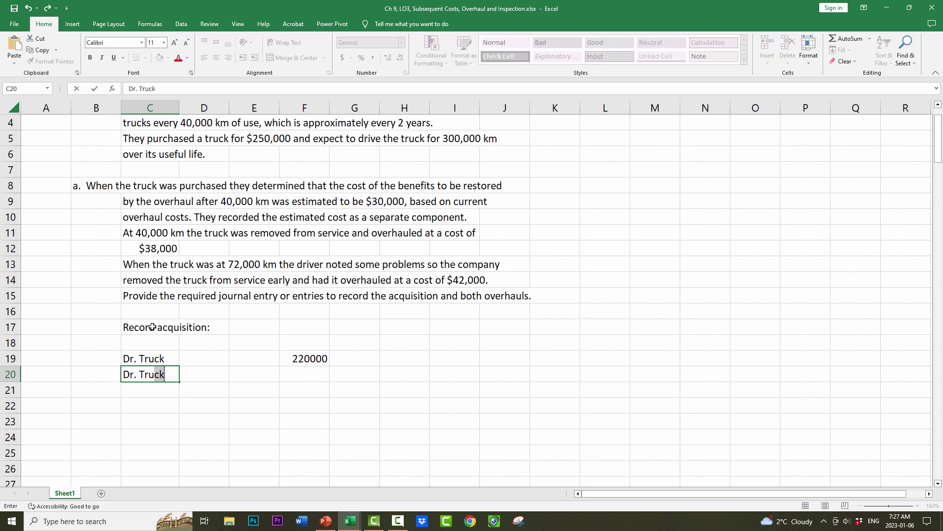
type(" overhaul")
key("Tab")
key("Tab")
key("Tab")
type("30000")
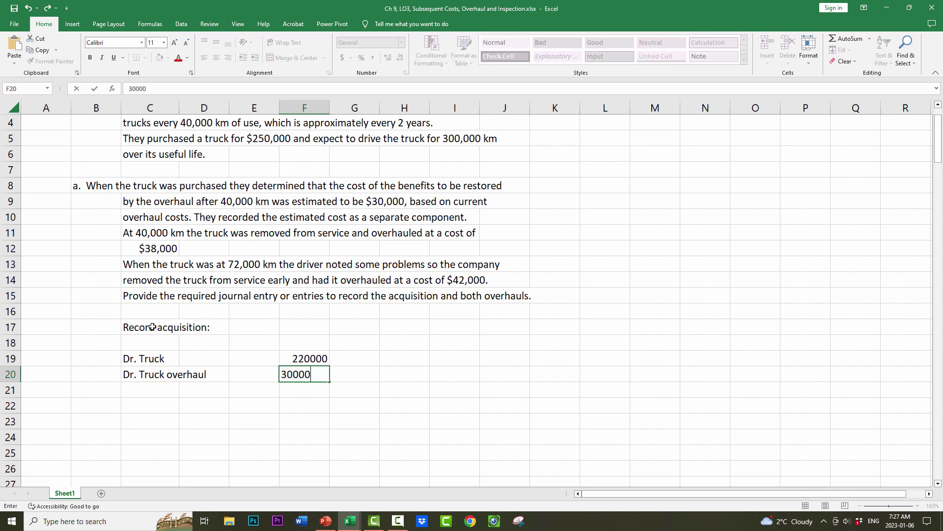
key("Return")
Step: Add the indented line "Cr. Cash" in C21 with a credit of 250000 in G21
type("Cr. Cash")
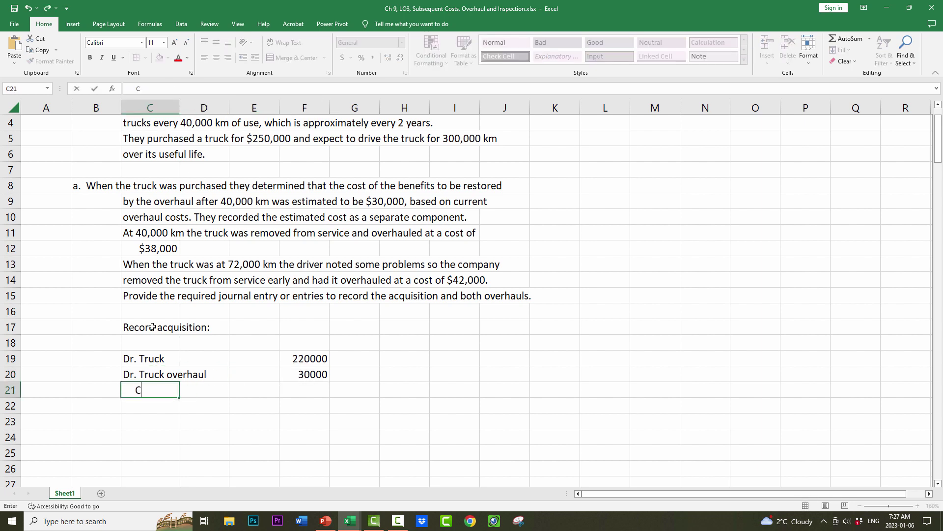
key("Tab")
key("Tab")
key("Tab")
key("Tab")
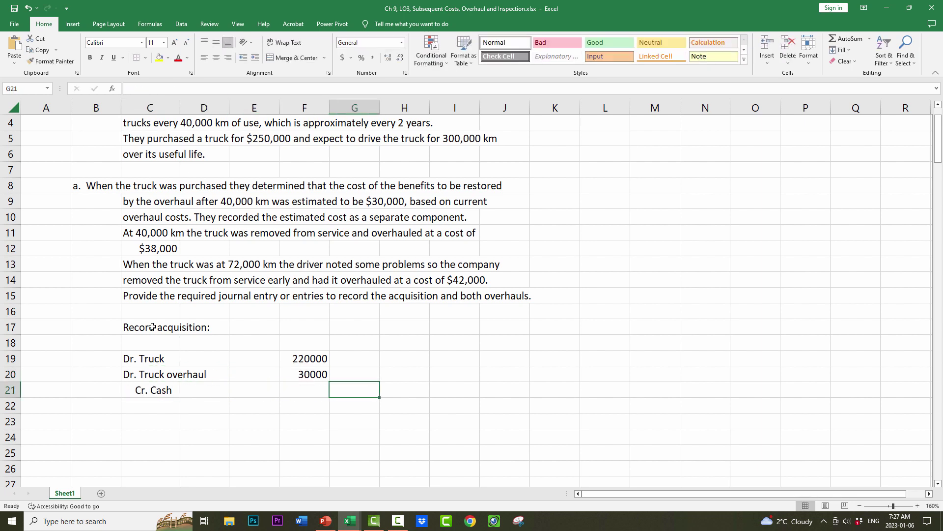
type("250000")
key("Return")
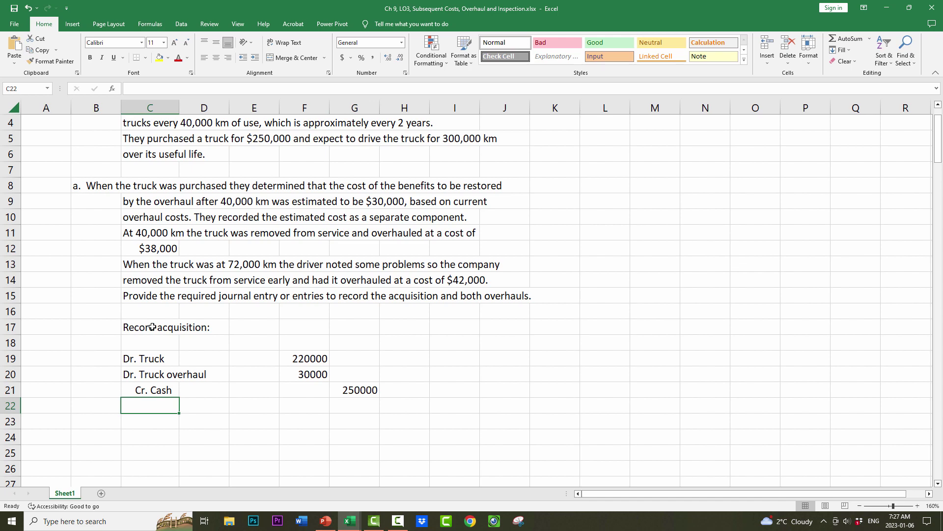
Step: Enter the heading "First overhaul:" in C24 below the acquisition entry
key("Down")
key("Down")
scroll(560, 363, "down", 4)
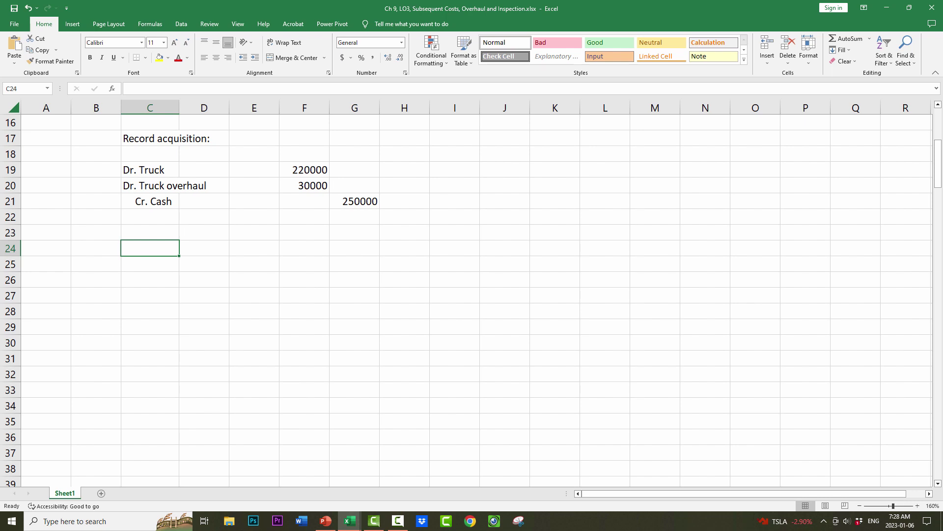
type("First")
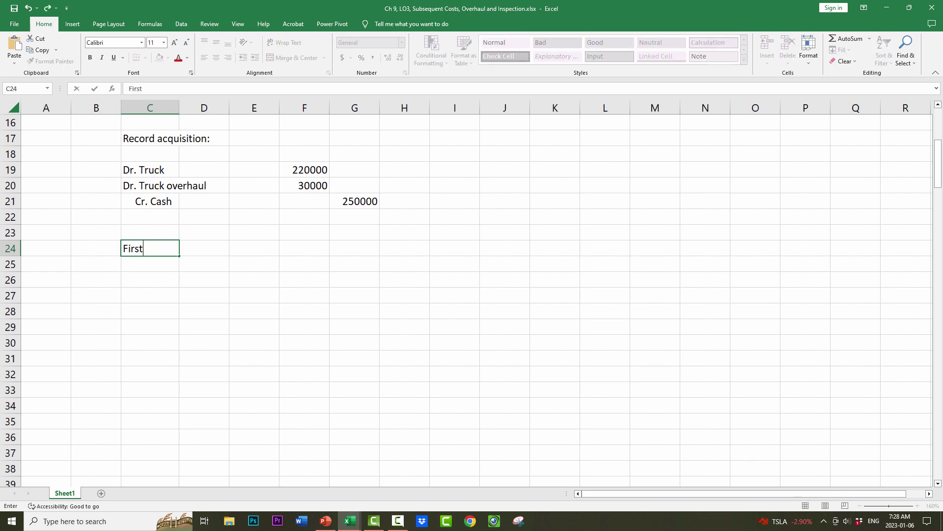
type(" overhaul:")
key("Return")
key("Return")
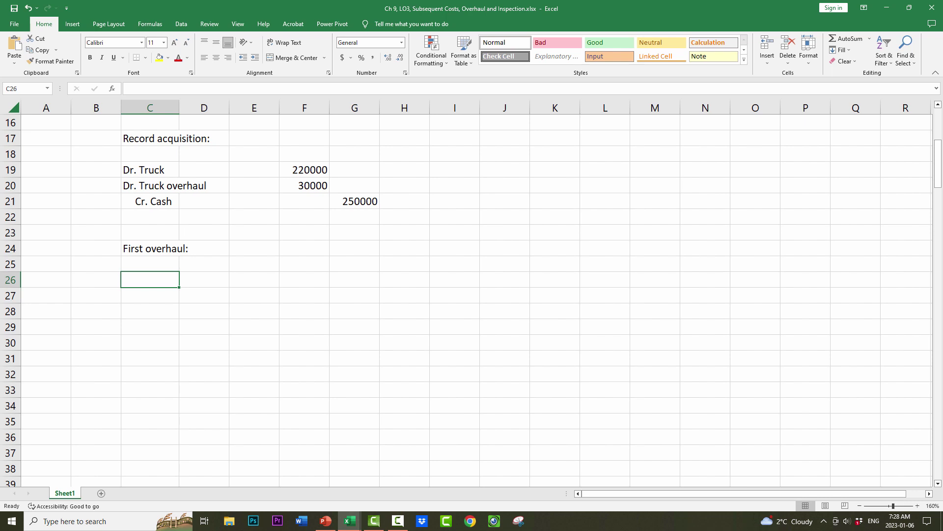
Step: Enter $30,000 in C26 and 40,000 in C27 with the unit "km" in D27
type("$30,000")
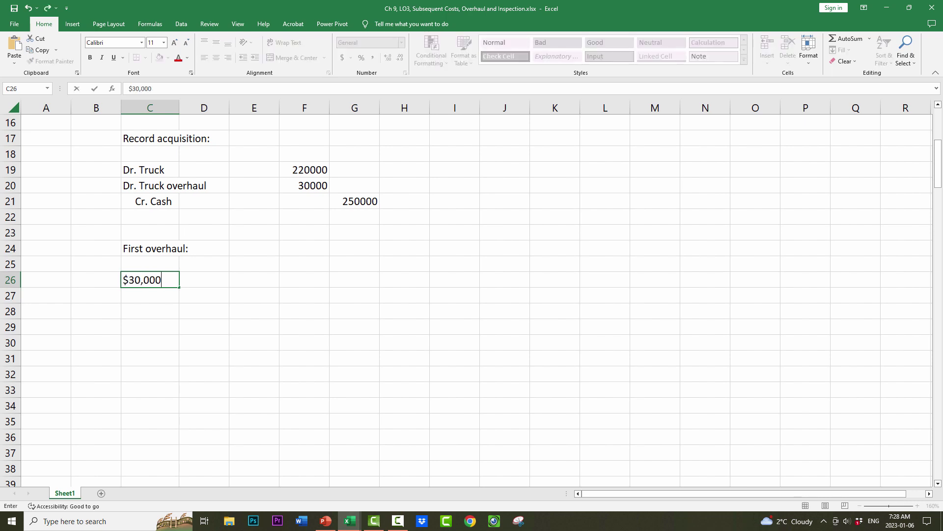
key("Return")
type("40,000")
key("Tab")
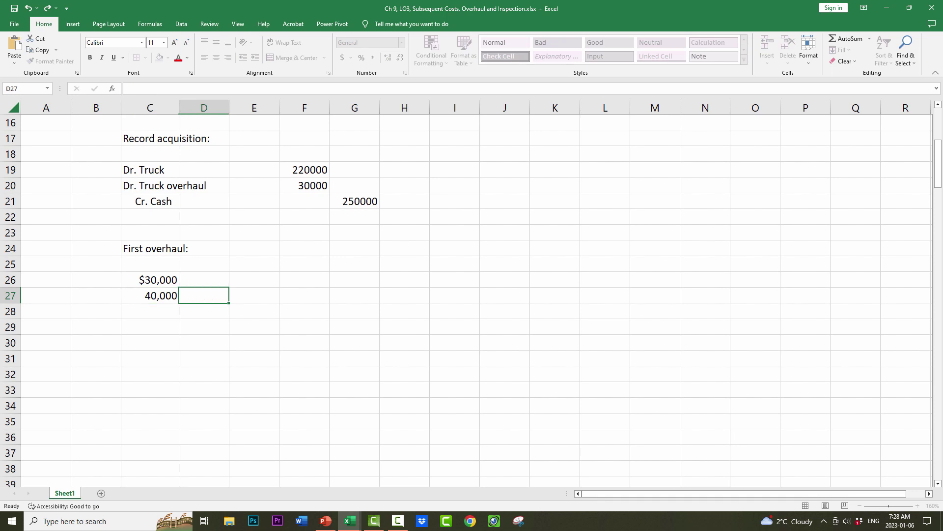
type("km")
key("Tab")
Step: Calculate the overhaul cost per kilometre in E26 by dividing C26 by C27
left_click(254, 280)
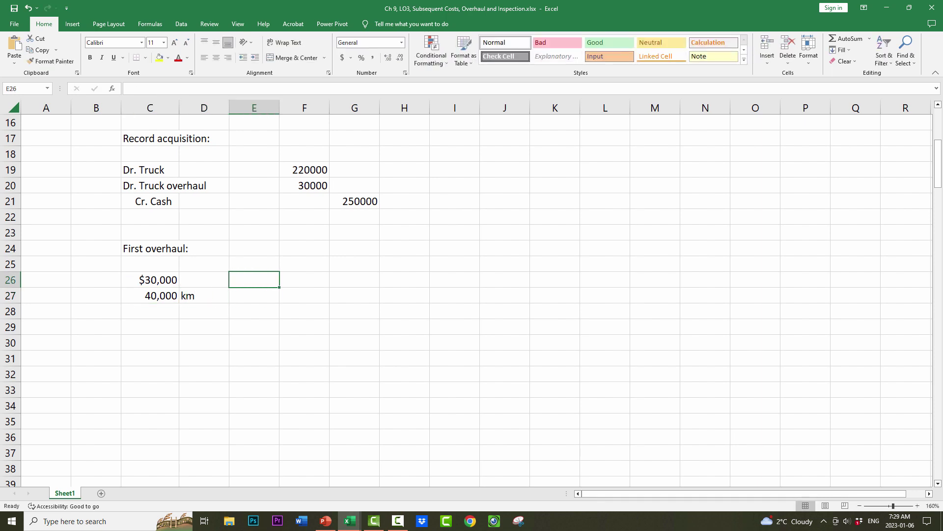
type("+")
key("Left")
key("Left")
type("/")
key("Left")
key("Left")
key("Down")
key("Return")
left_click(254, 280)
Step: Enter a multiplication sign in F26, 40,000 in G26 and the unit "km" in H26
left_click(304, 280)
type("*")
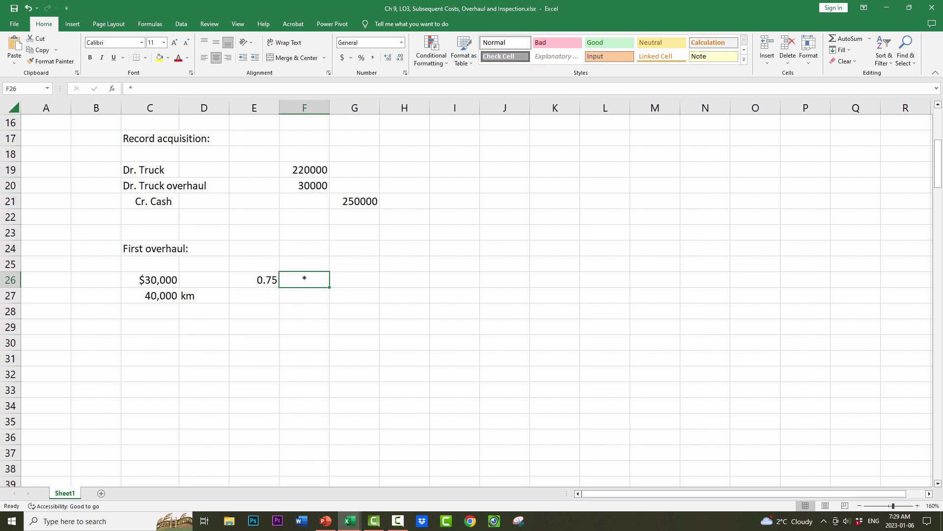
key("Tab")
type("40,000")
key("Tab")
type("km")
Step: Calculate the depreciation of the original overhaul in J26 by multiplying E26 by G26
key("Tab")
key("Tab")
type("+")
key("Left")
key("Left")
key("Left")
key("Left")
key("Left")
type("*")
key("Left")
key("Left")
key("Left")
key("Return")
left_click(504, 295)
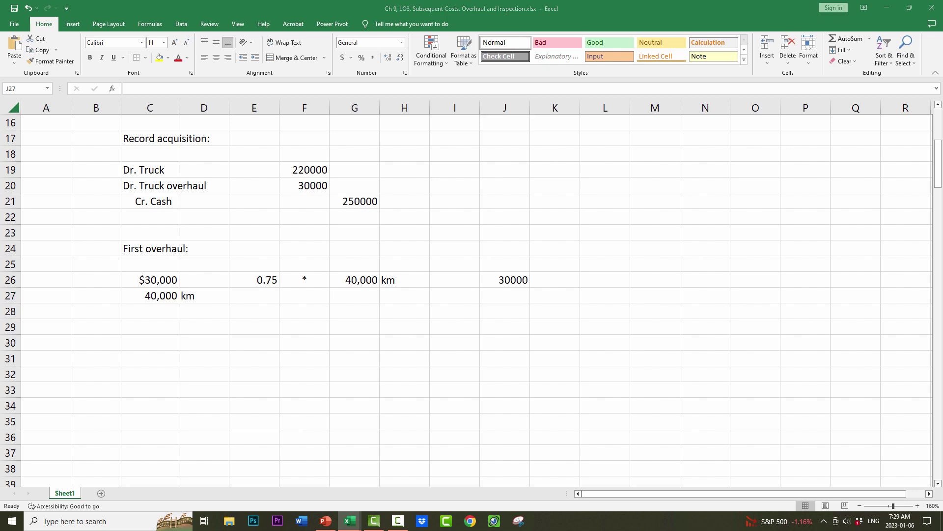
Step: Enter the heading "Eliminate original overhaul:" in C29
left_click(149, 326)
type("Eliminate")
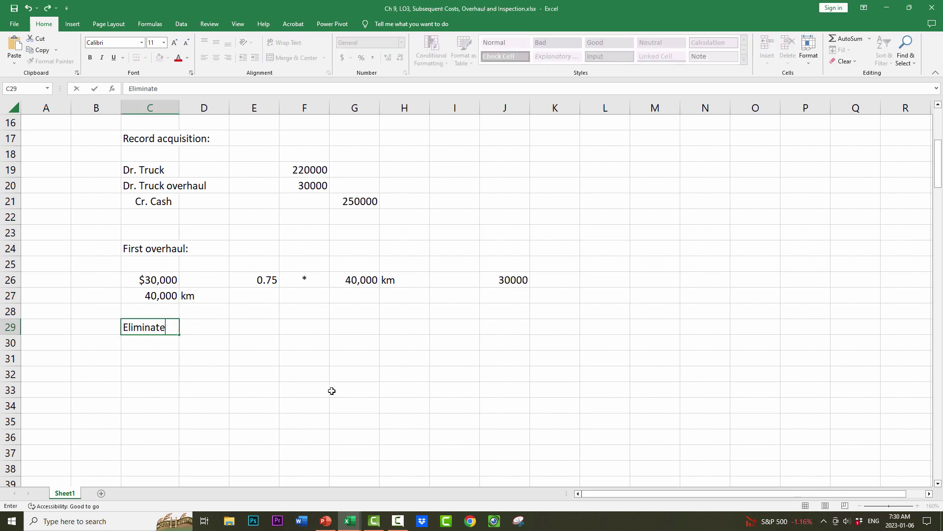
type(" original overhaul:")
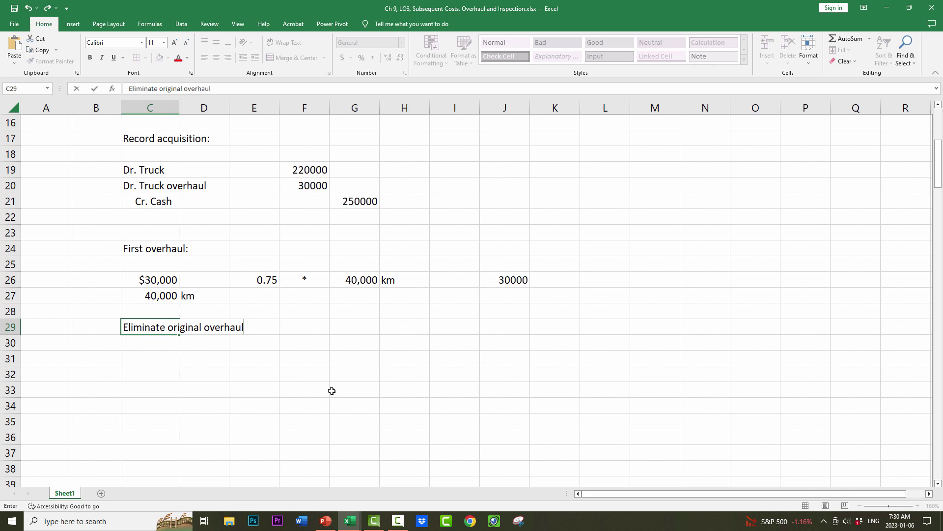
key("Return")
key("Return")
Step: Enter "Dr. Acc. Depr." in C31 and link its debit in F31 to the calculated amount in J26
type("Dr. A")
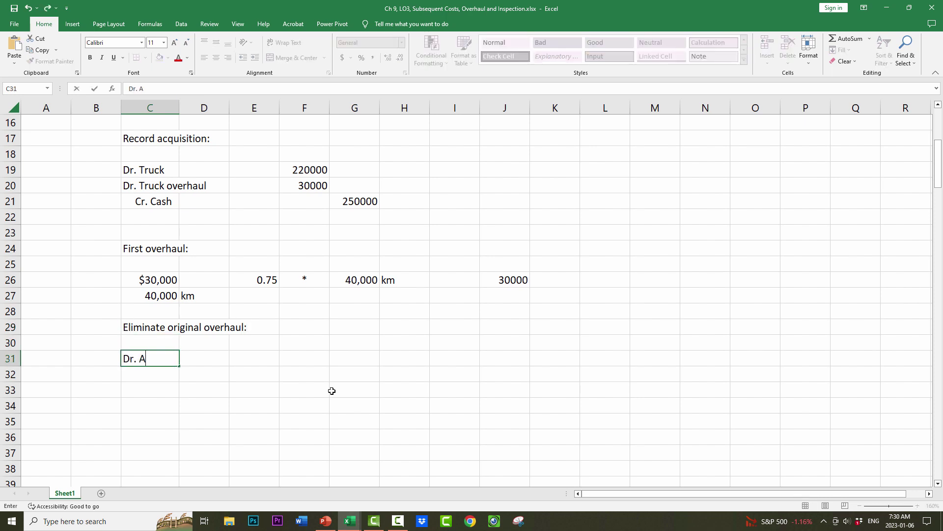
type("cc. Depr.")
key("Tab")
key("Tab")
key("Tab")
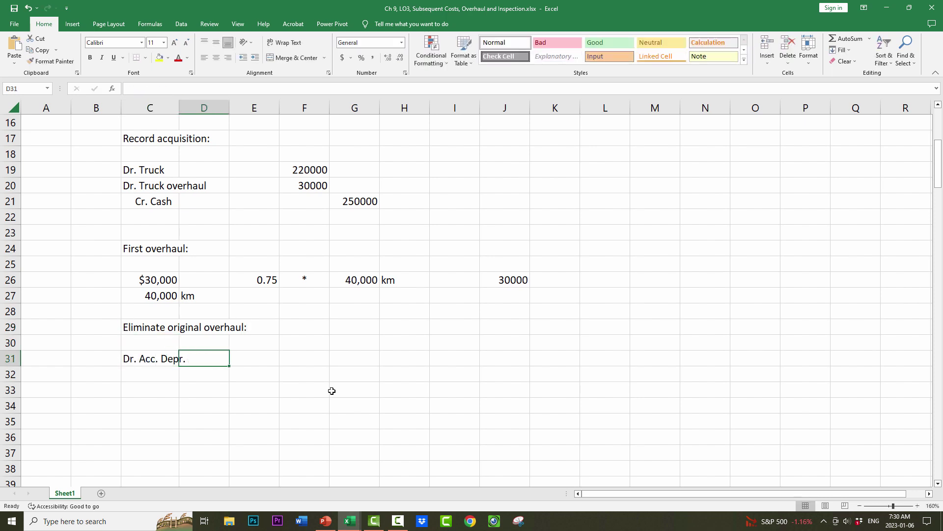
type("=")
left_click(513, 283)
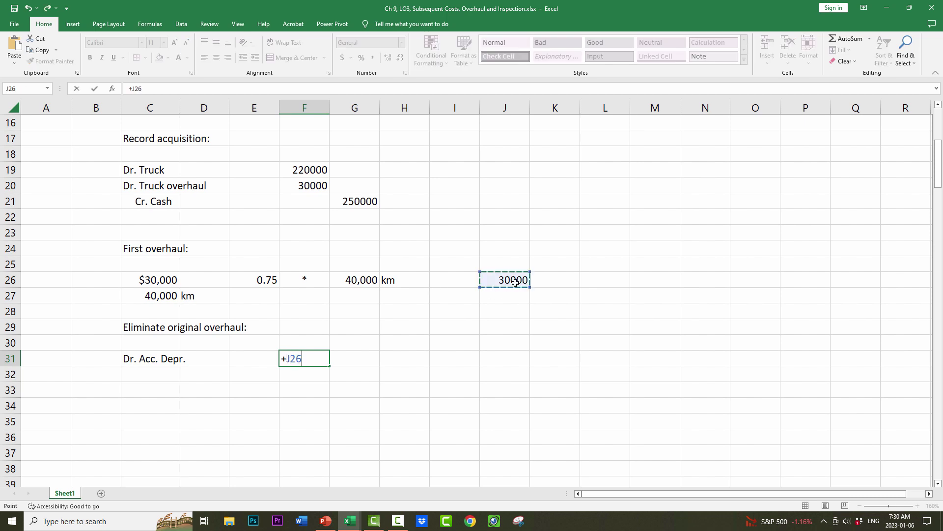
key("Return")
Step: Add the indented line "Cr. Truck overhaul" in C32 and link its credit in G32 to F20
type("Cr. ")
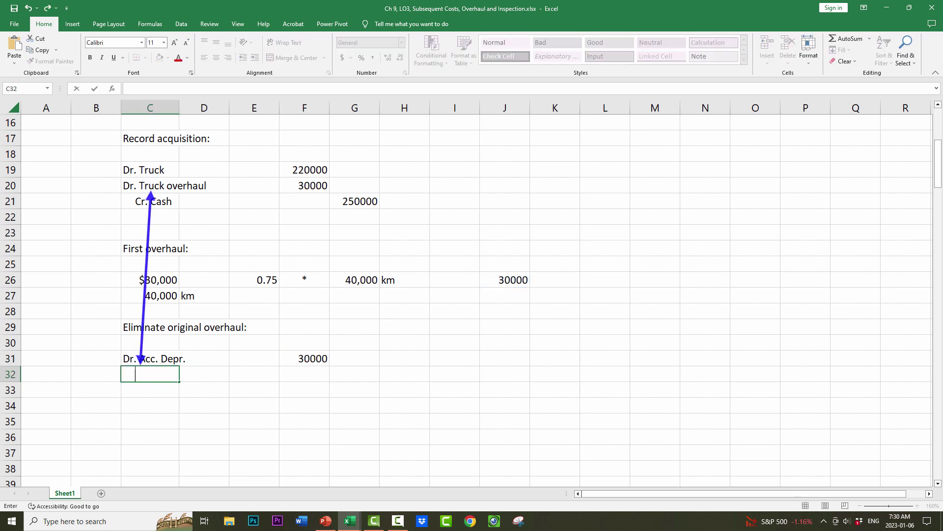
type("Truck overhaul")
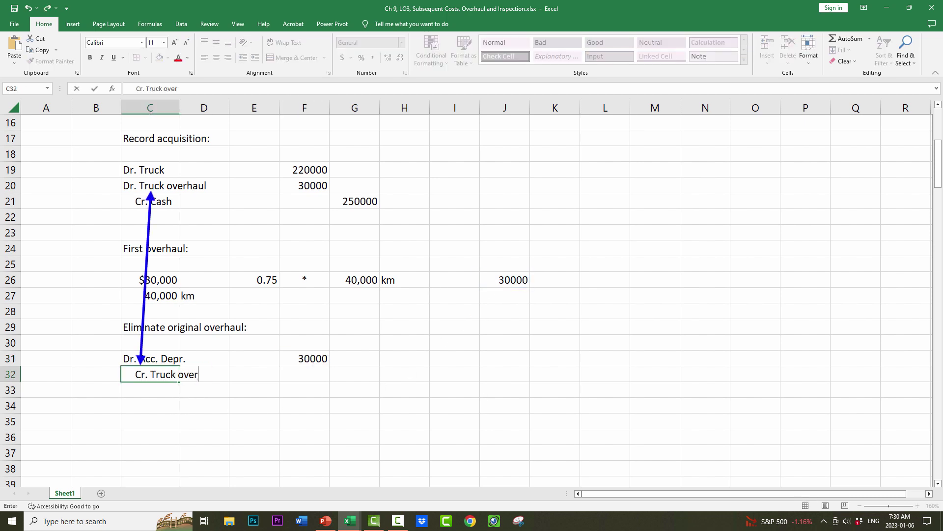
key("Tab")
key("Tab")
key("Tab")
key("Tab")
type("+")
left_click(304, 186)
key("Return")
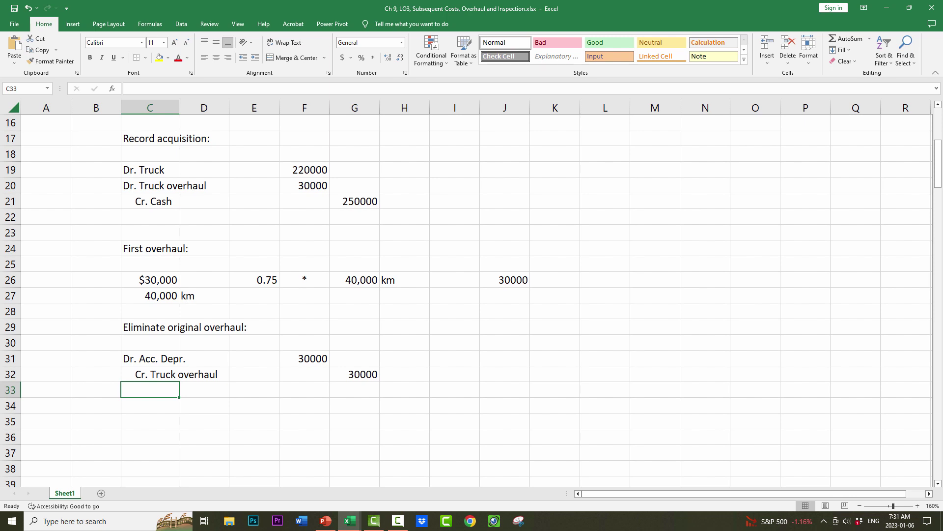
Step: Record the first overhaul's cost with "Dr. Truck overhaul" in C34 and a debit of 38,000 in F34
key("Return")
type("Dr. ")
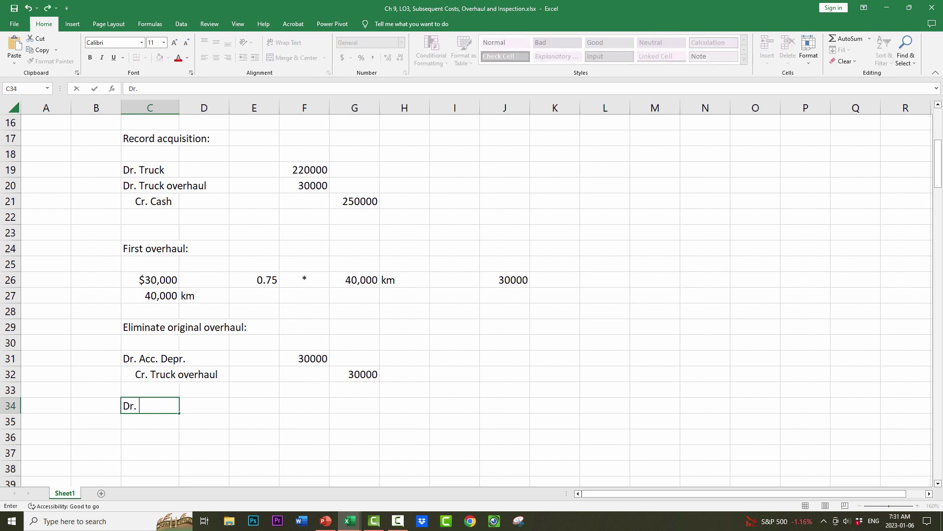
type("Truck overhaul")
key("Tab")
key("Tab")
key("Tab")
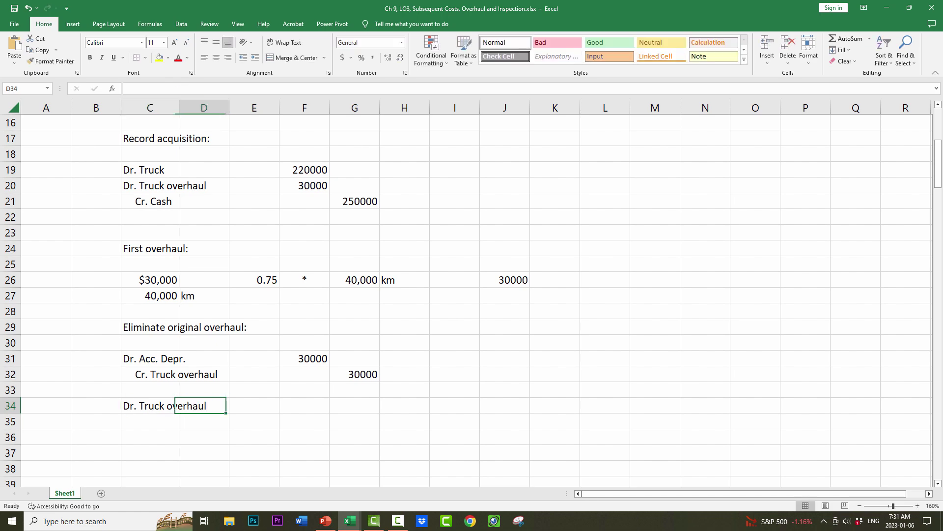
scroll(492, 251, "up", 5)
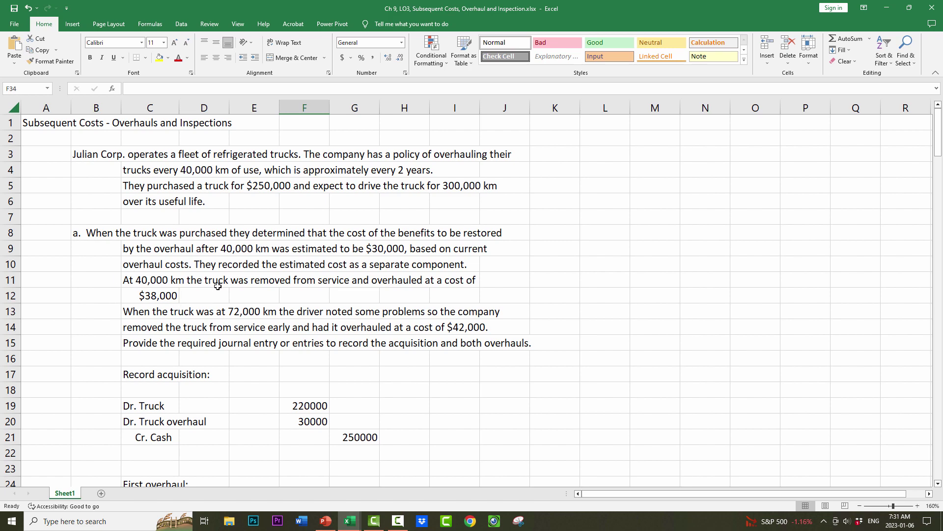
scroll(557, 297, "down", 1)
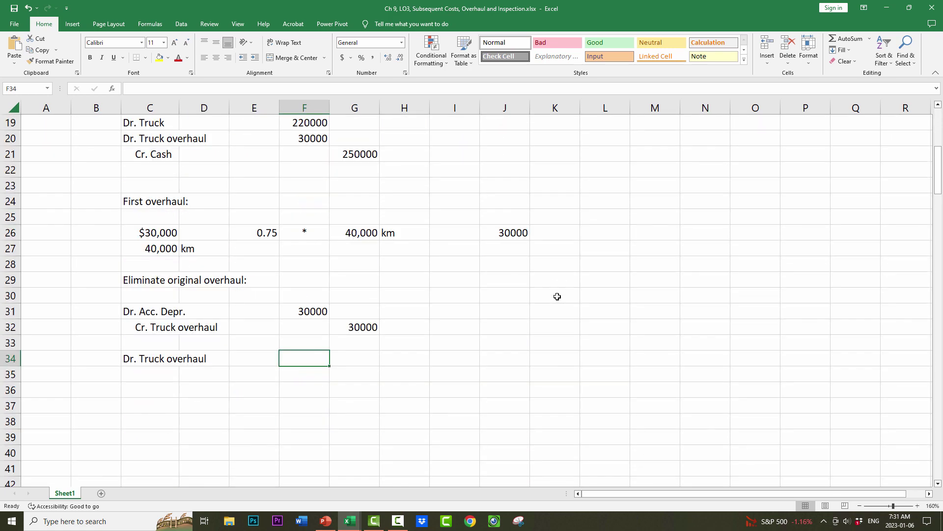
type("38,000")
left_click(150, 374)
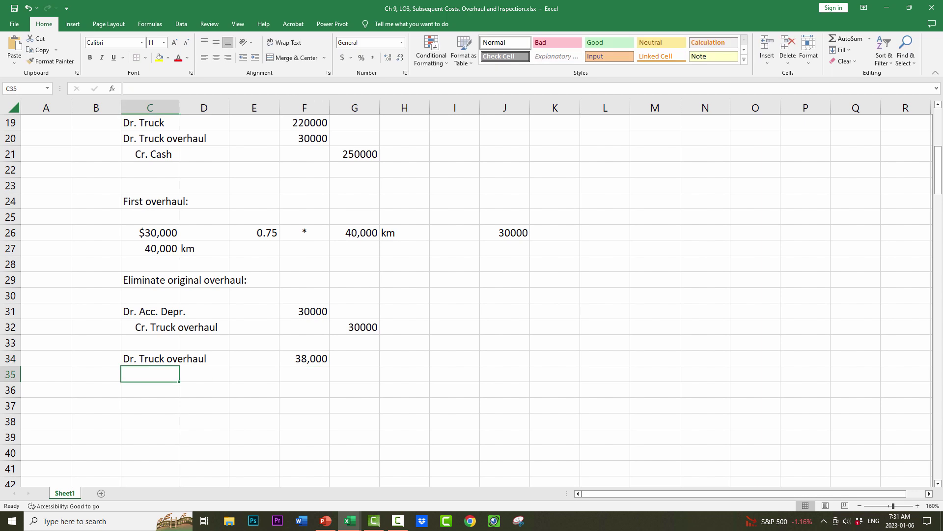
Step: Add the indented line "Cr. Cash" in C35 and link its credit in G35 to F34
type("Cr. Cash")
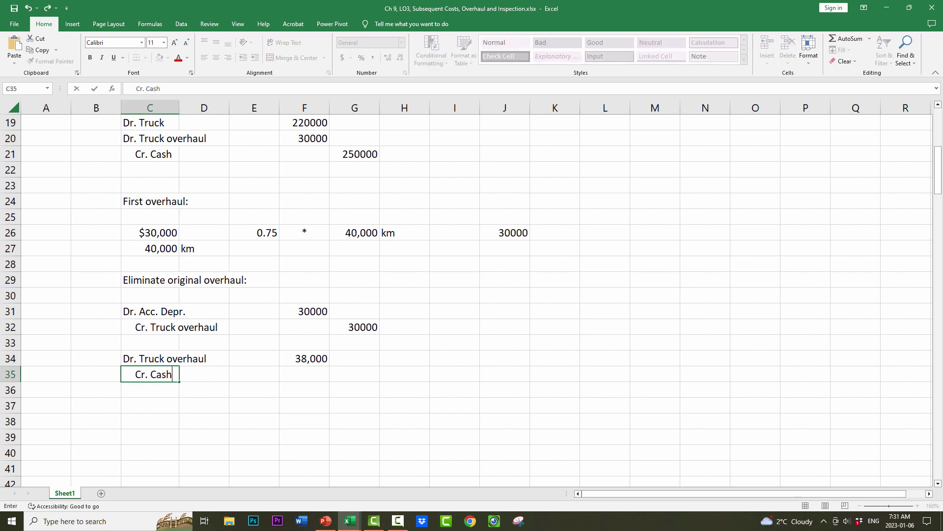
key("Right")
key("Right")
key("Right")
key("Right")
type("+")
key("Up")
key("Left")
key("Return")
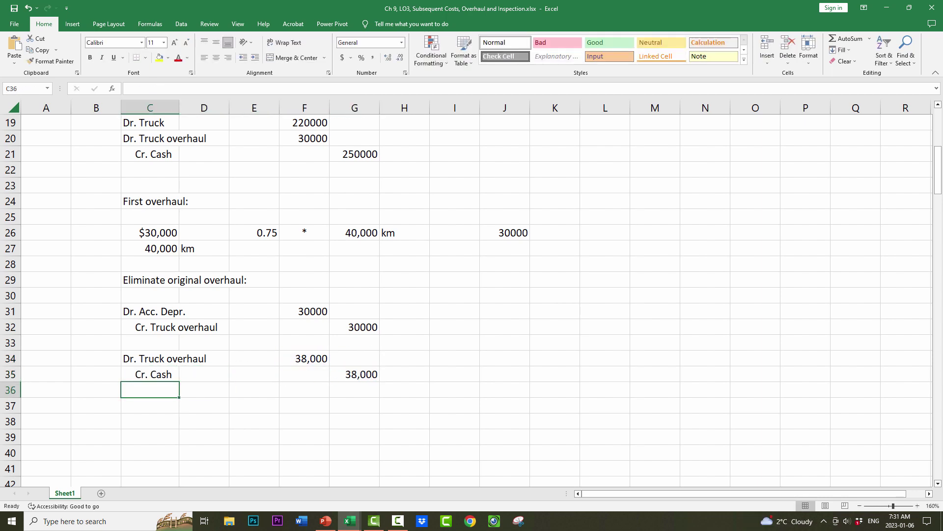
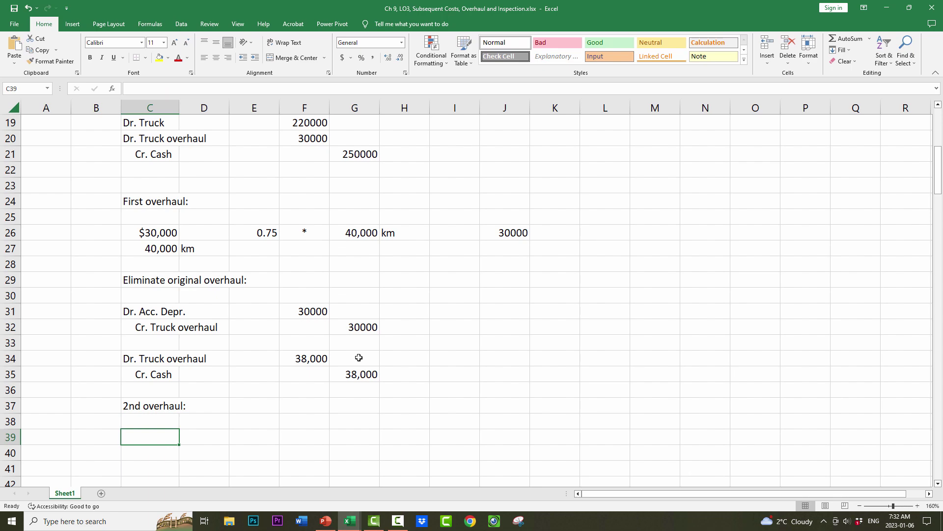
Step: Link C39 under the second overhaul heading to the first overhaul's cost in F34
scroll(359, 357, "up", 6)
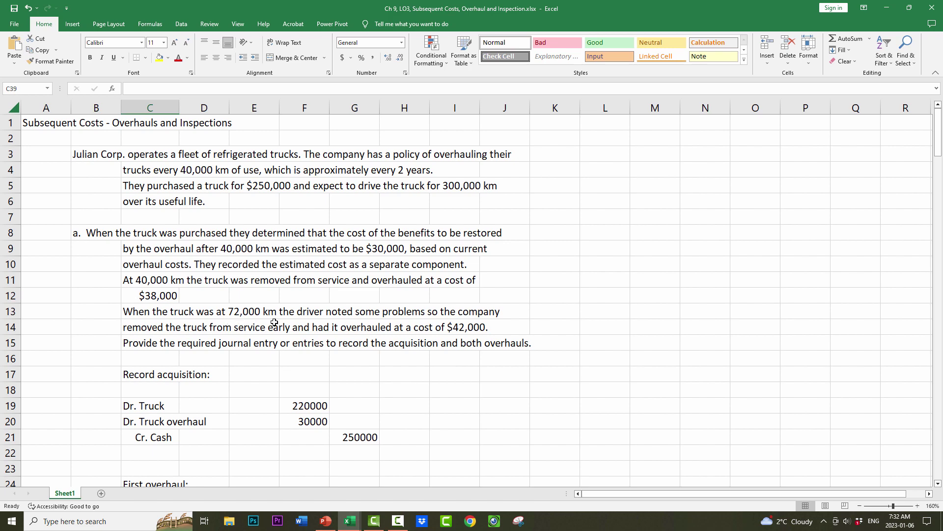
scroll(274, 322, "down", 7)
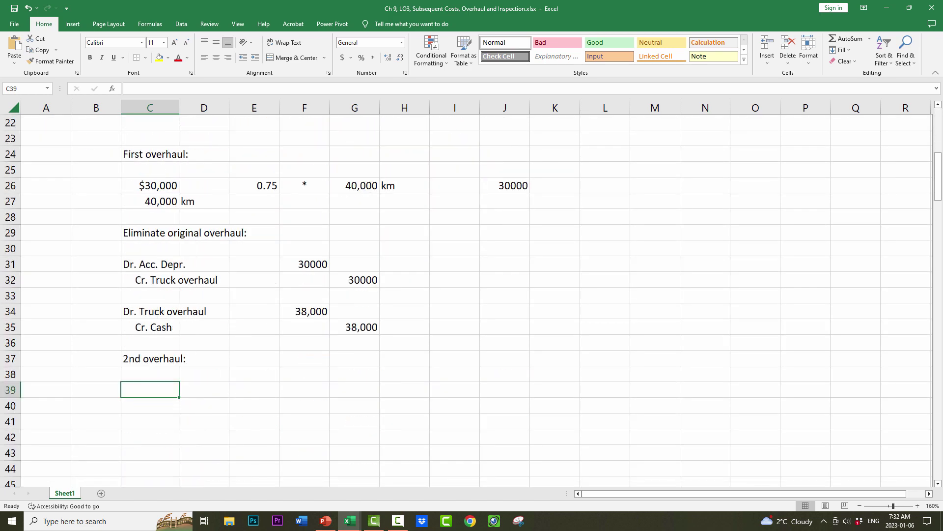
type("+")
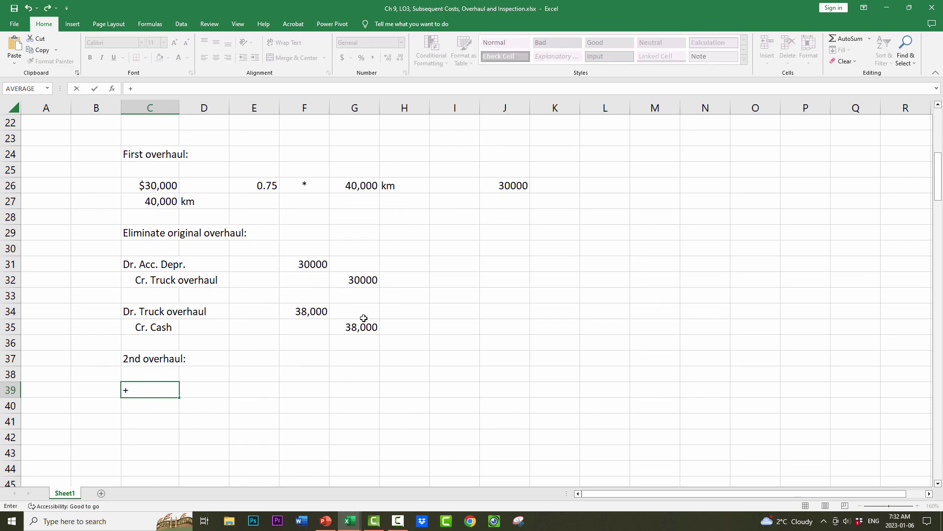
left_click(311, 314)
key("Return")
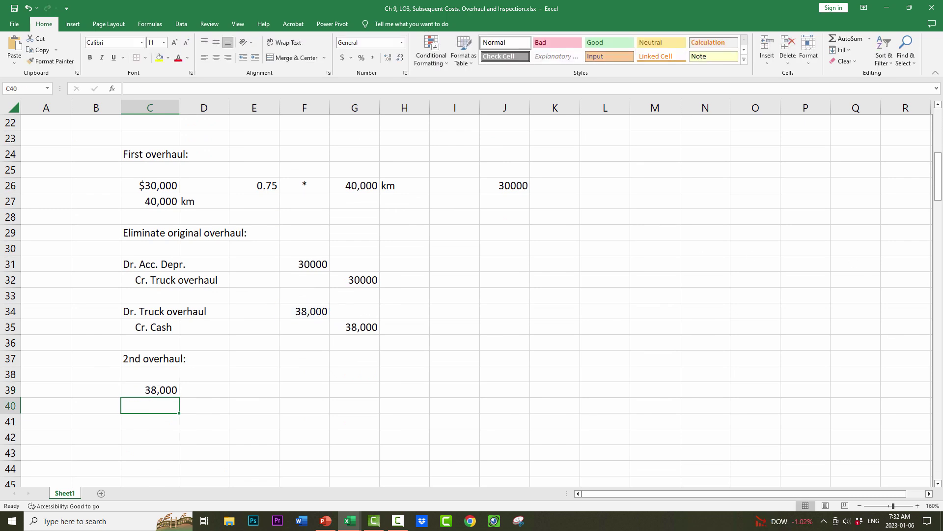
Step: Enter 40,000 in C40 as the overhaul interval and label it "km" in D40
type("40,000")
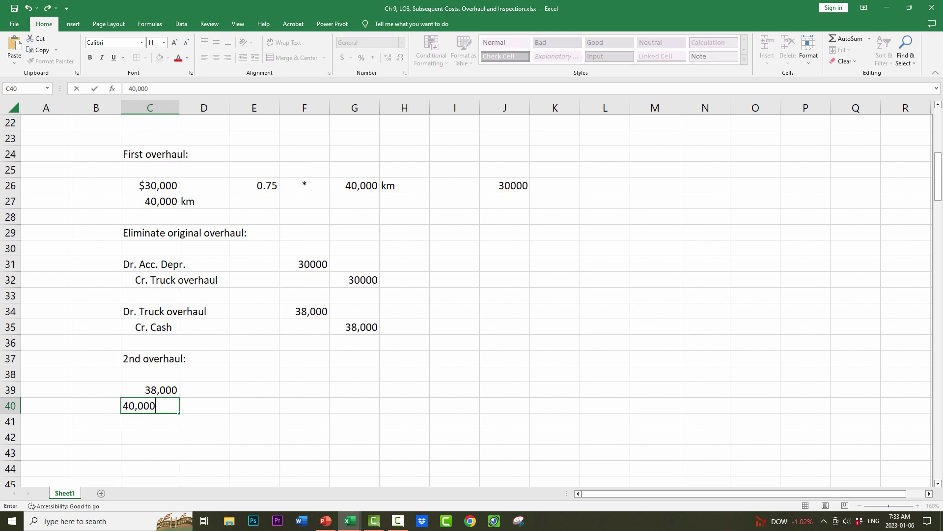
key("Tab")
type("km")
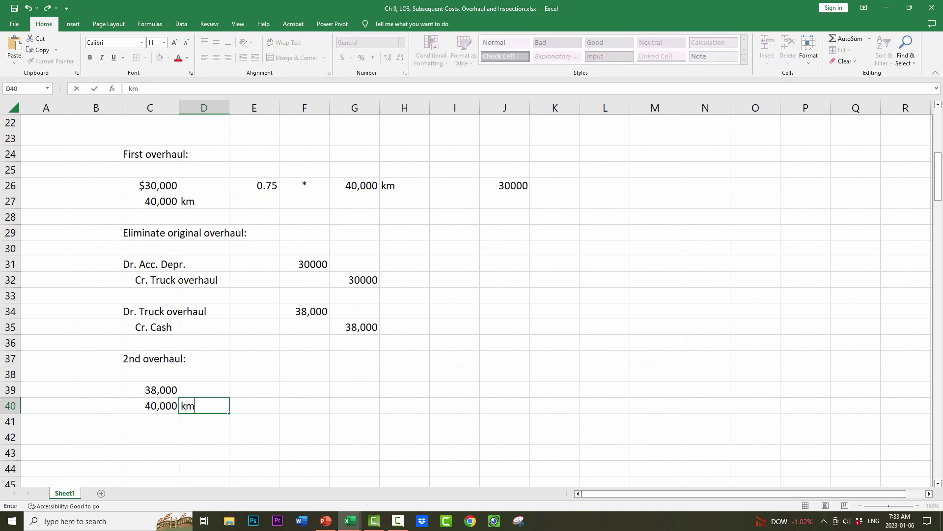
key("Tab")
Step: Calculate the overhaul cost per kilometre in E39 by dividing C39 by C40
key("Up")
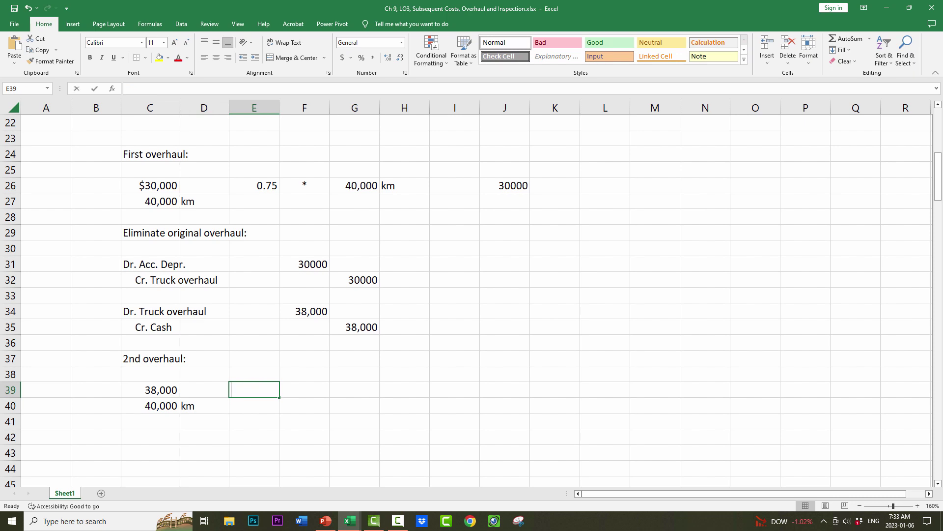
type("+")
key("Left")
key("Left")
type("/")
key("Left")
key("Left")
key("Down")
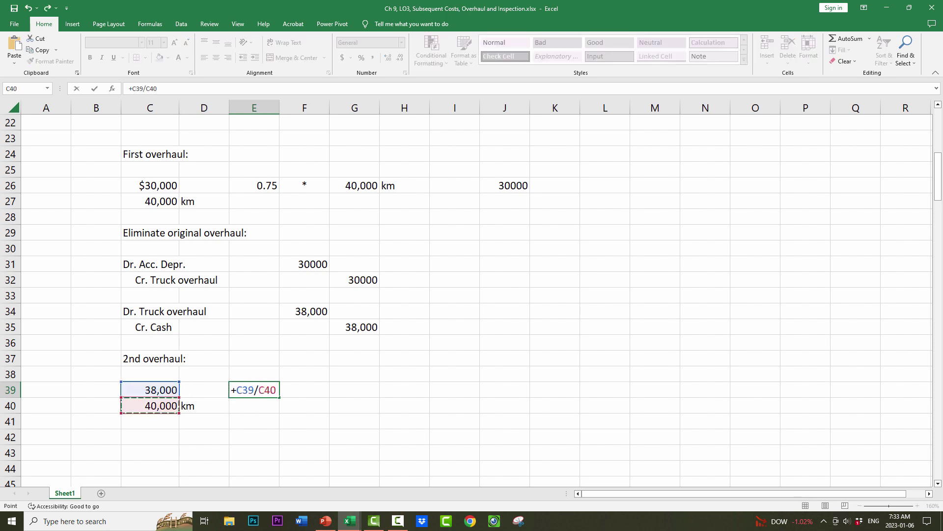
key("Return")
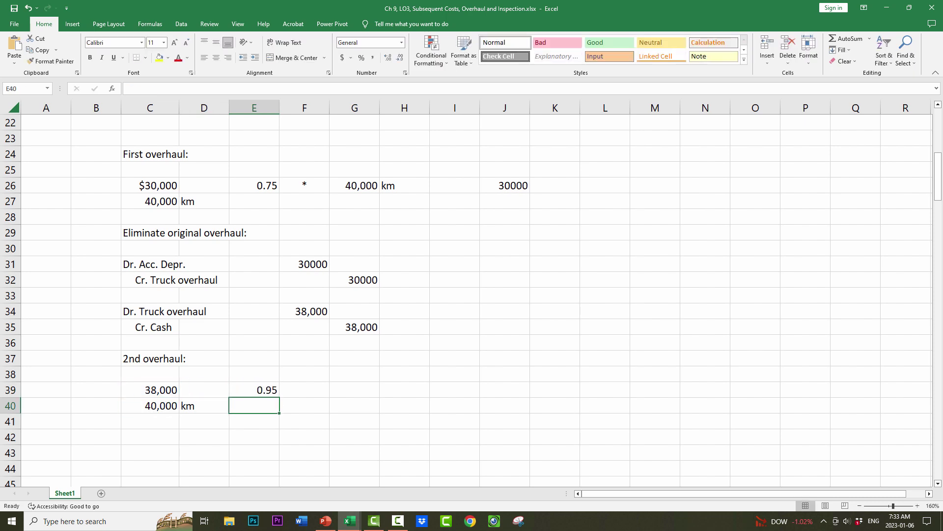
key("Up")
key("Right")
type("*")
key("Tab")
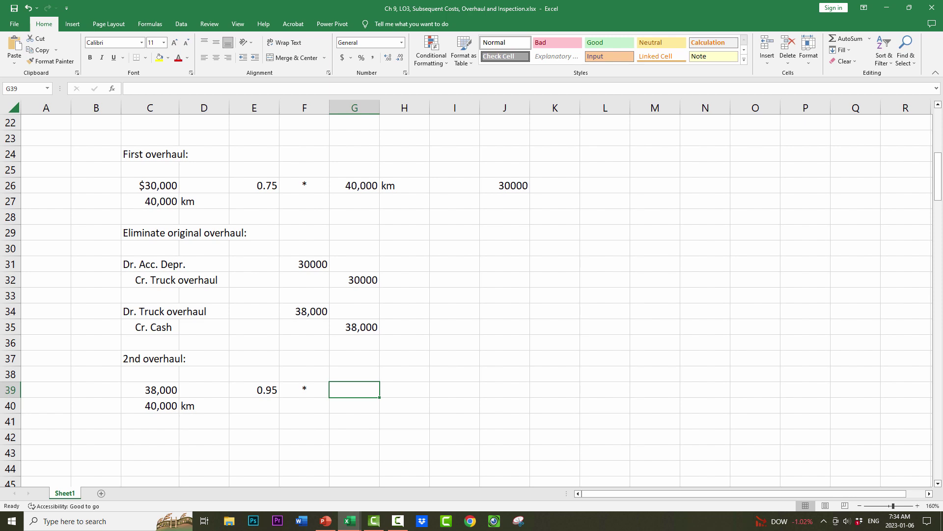
type("+")
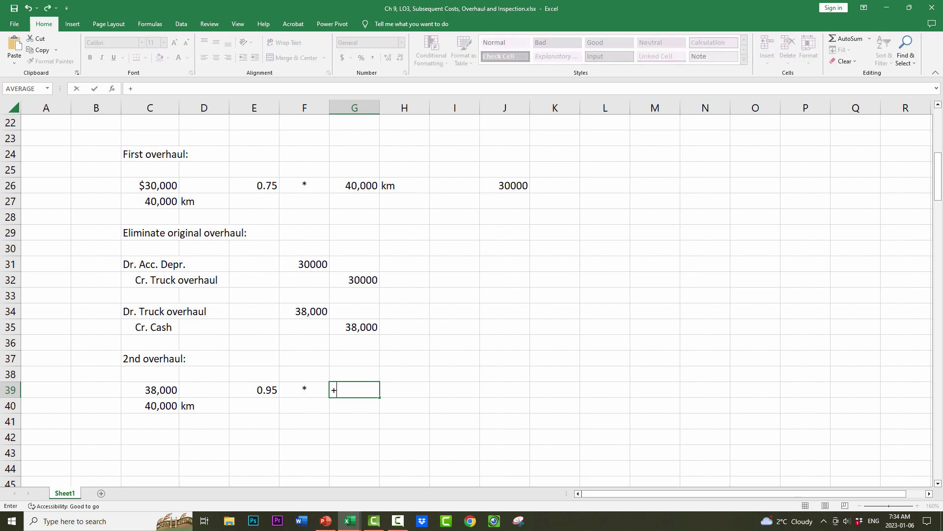
type("72000-40000")
key("Return")
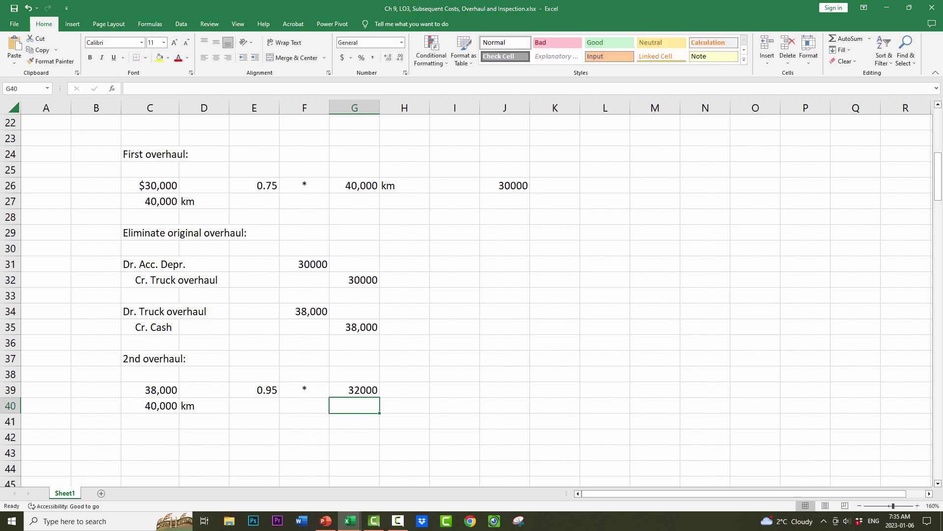
Step: Label the distance in G39 with the unit "km" in H39
key("Up")
key("Right")
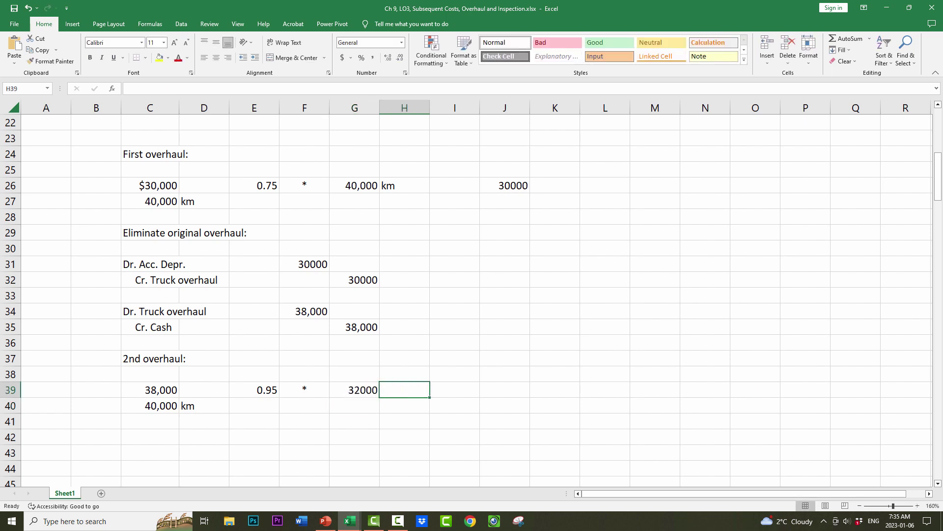
type("km")
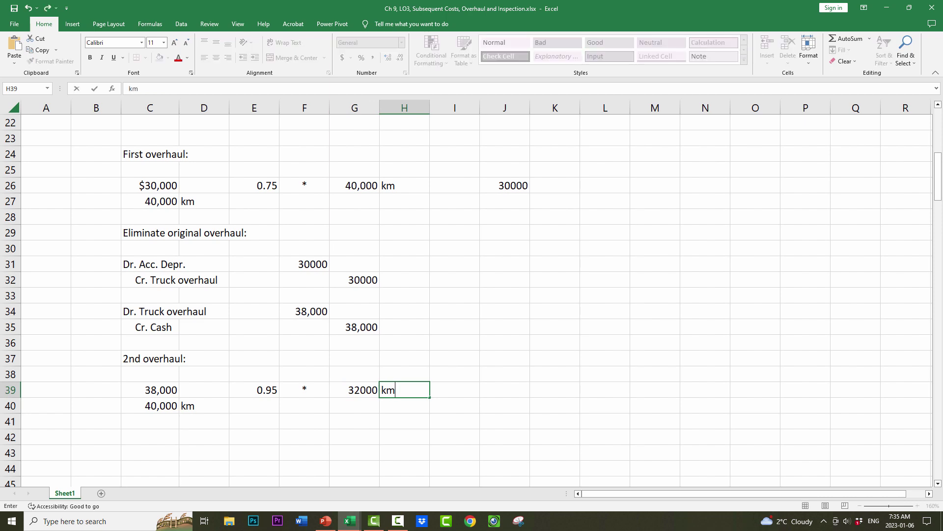
key("Right")
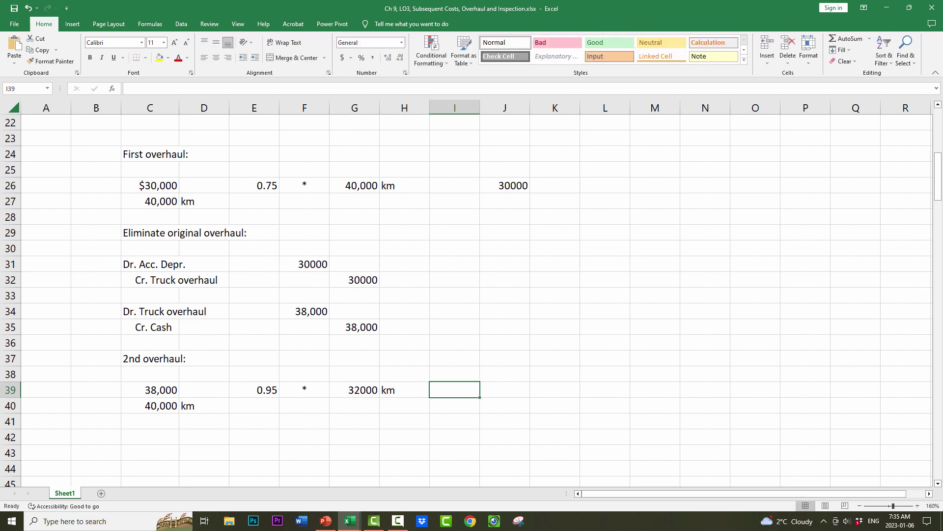
Step: Calculate the second overhaul's accumulated depreciation in J39 by multiplying the rate in E39 by the distance in G39
key("Right")
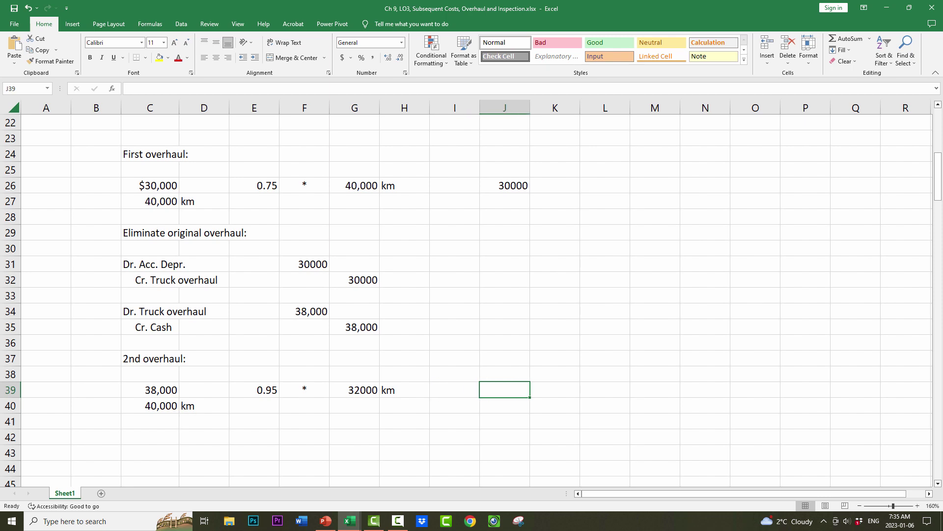
type("+")
key("Left")
key("Left")
key("Left")
key("Left")
key("Left")
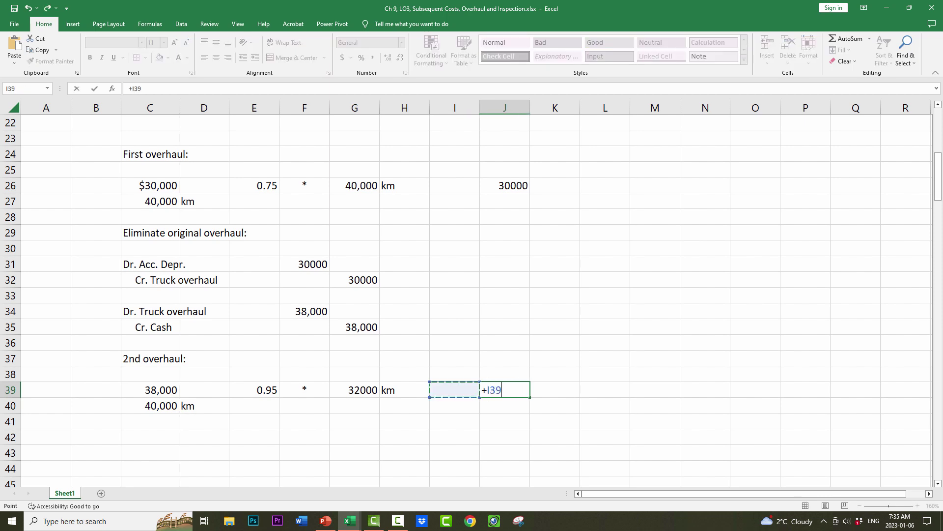
type("*")
key("Left")
key("Left")
key("Left")
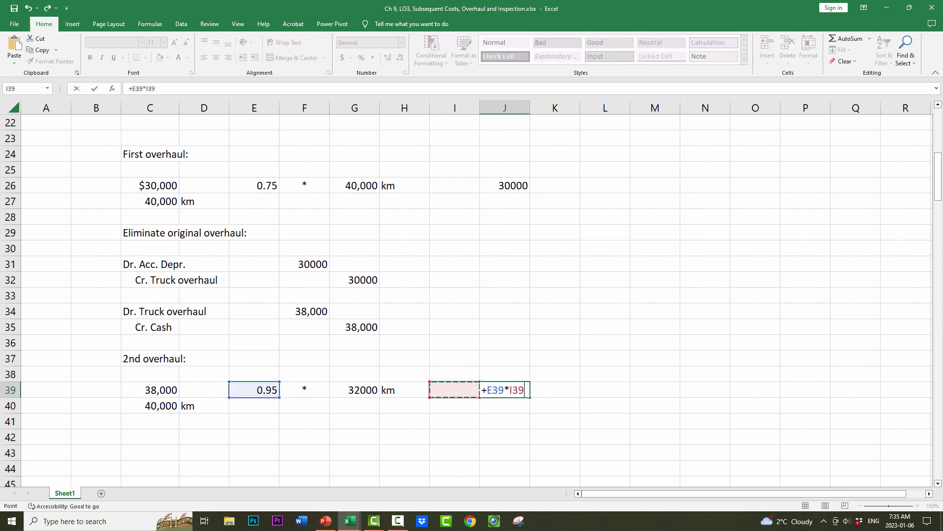
key("Return")
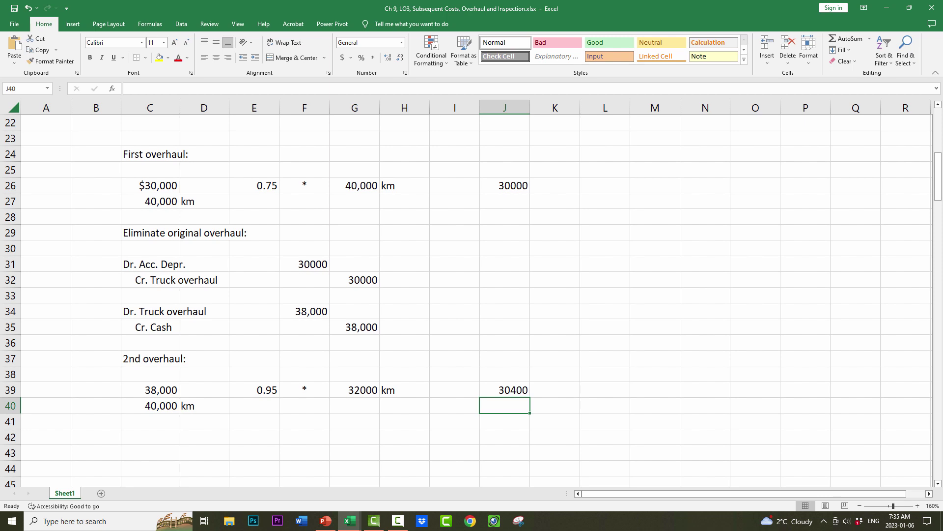
Step: Enter the heading "Eliminate previous overhaul:" in C42
left_click(143, 437)
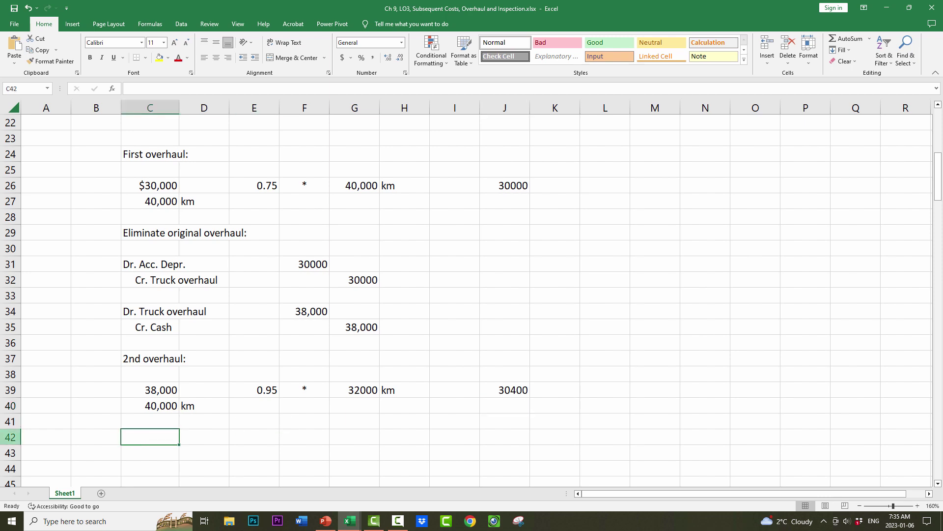
type("Eliminate ")
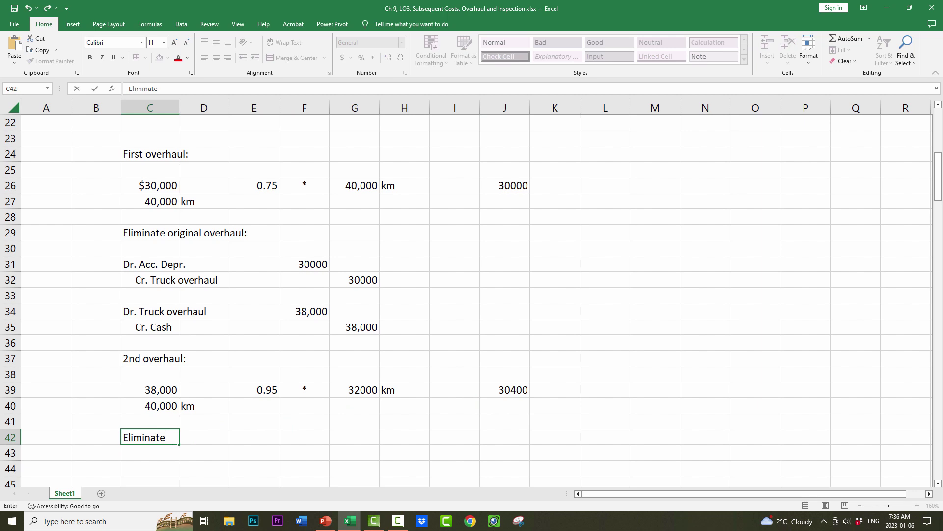
type("previous overhaul:")
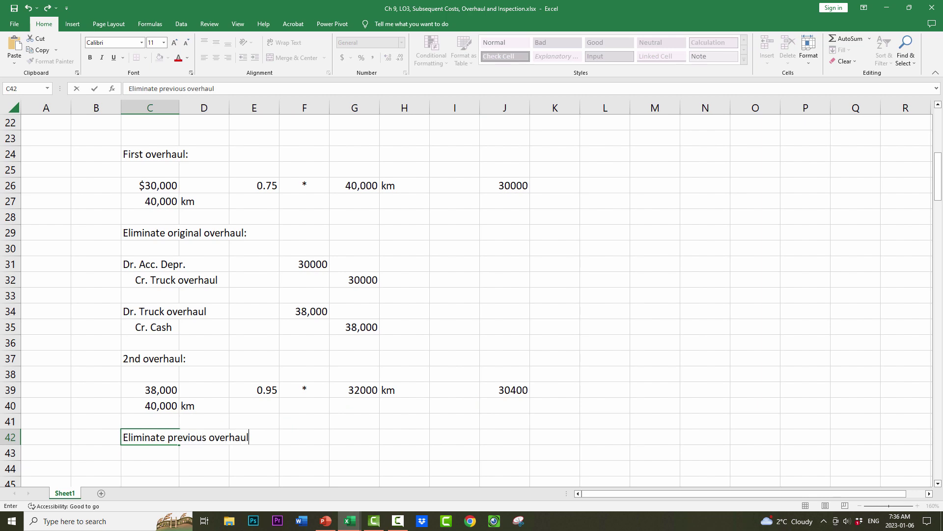
key("Return")
key("Return")
Step: Enter "Dr. Acc. Depr." in C44 and link its debit in F44 to the calculated amount in J39
scroll(353, 307, "down", 2)
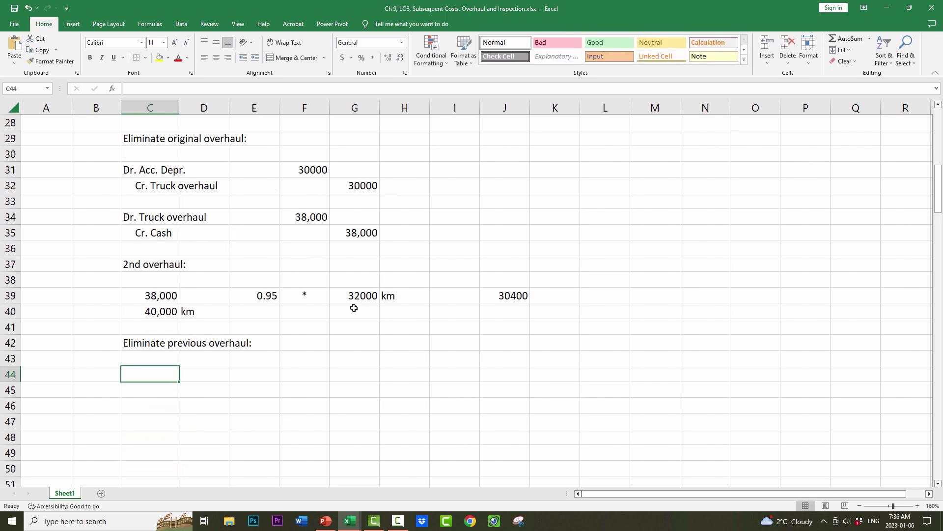
scroll(353, 308, "down", 1)
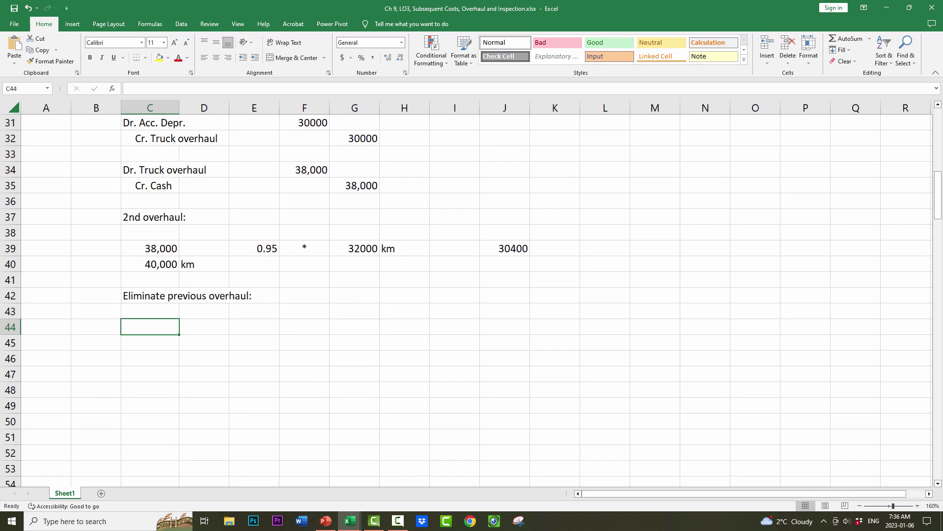
type("Dr")
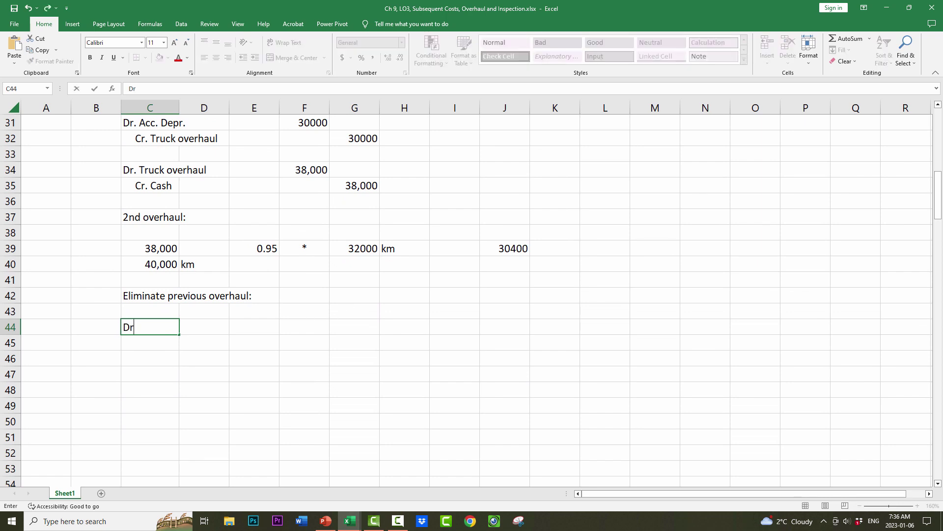
type(". Acc. Depr.")
key("Right")
key("Right")
key("Right")
type("+")
key("Up")
key("Up")
key("Up")
key("Up")
key("Up")
key("Right")
key("Right")
key("Right")
key("Right")
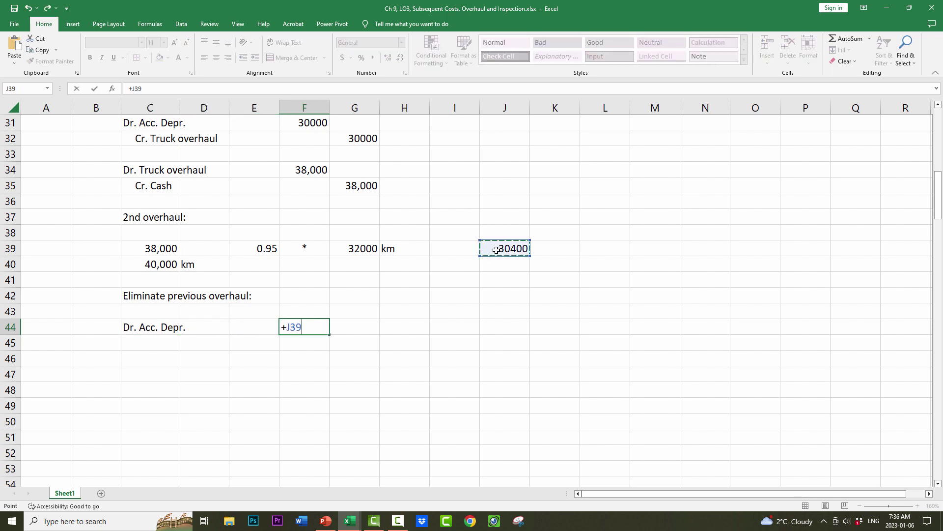
key("Return")
Step: Add the indented line "Cr. Truck overhaul" in C46, leaving row 45 free, and link its credit in G46 to F34
key("Down")
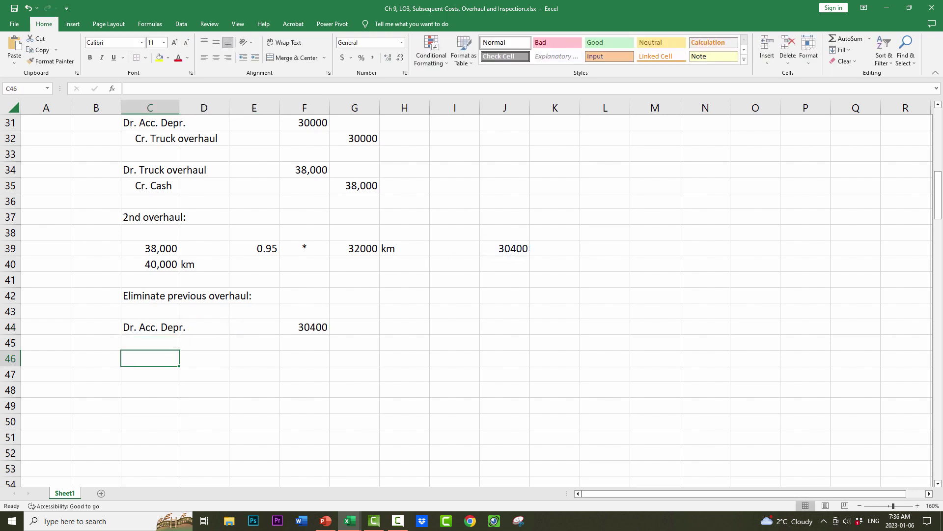
type("Cr. T")
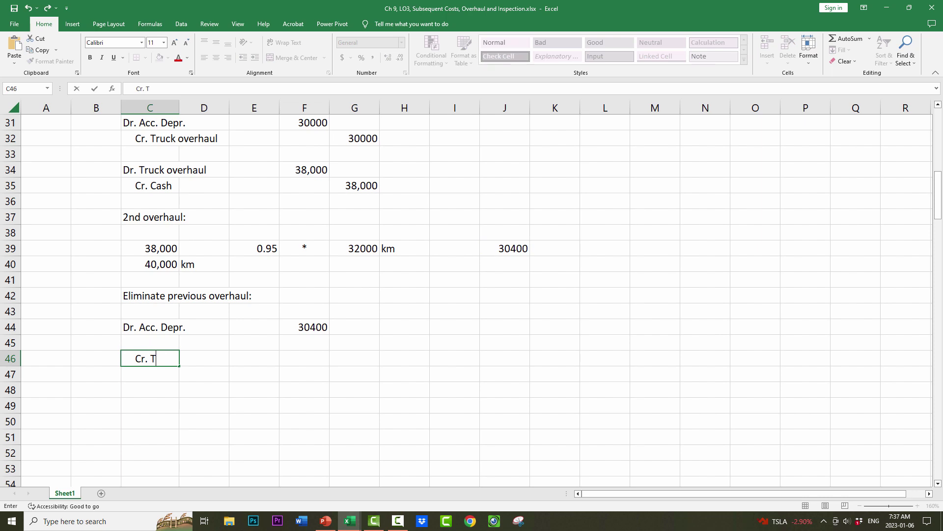
type("ruck overhaul")
key("Right")
key("Right")
key("Right")
key("Right")
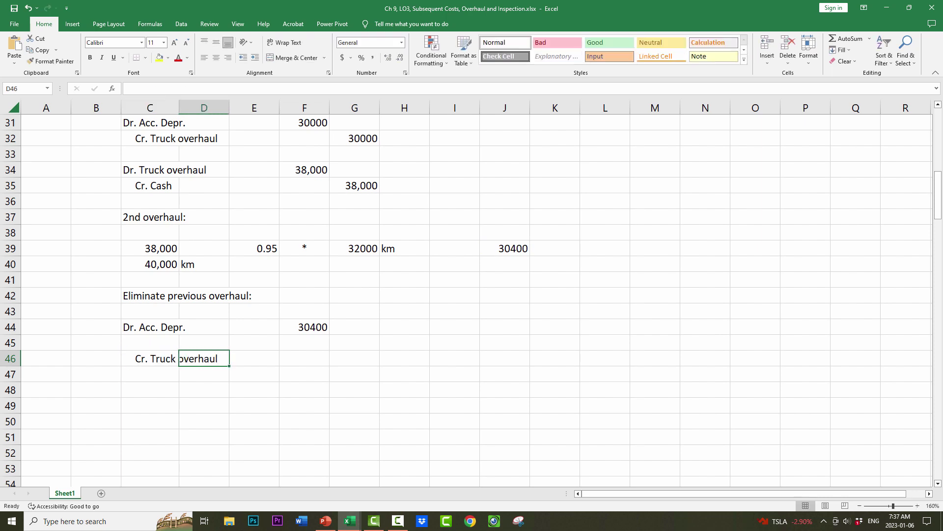
type("+")
left_click(306, 168)
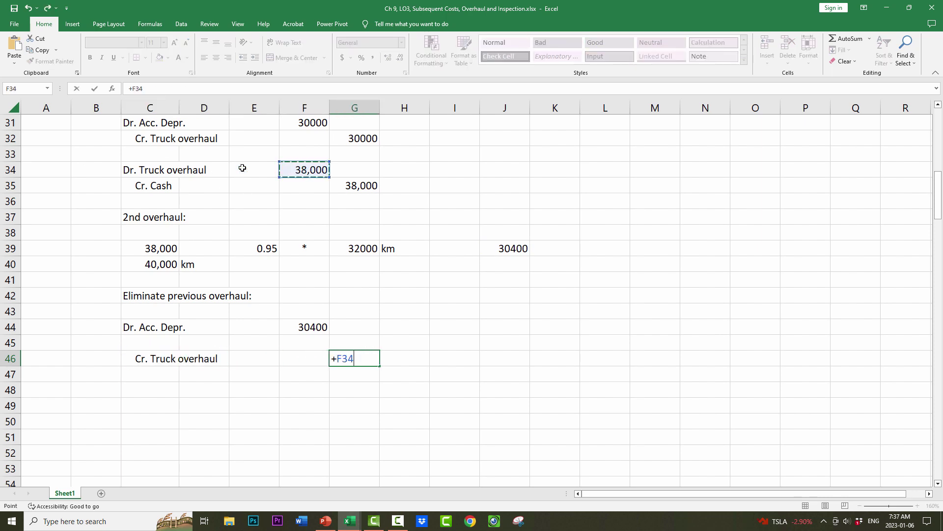
key("Return")
Step: Enter "Dr. Loss on truck overhaul" in C45, between the depreciation debit and the overhaul credit
key("Up")
key("Up")
type("Dr. ")
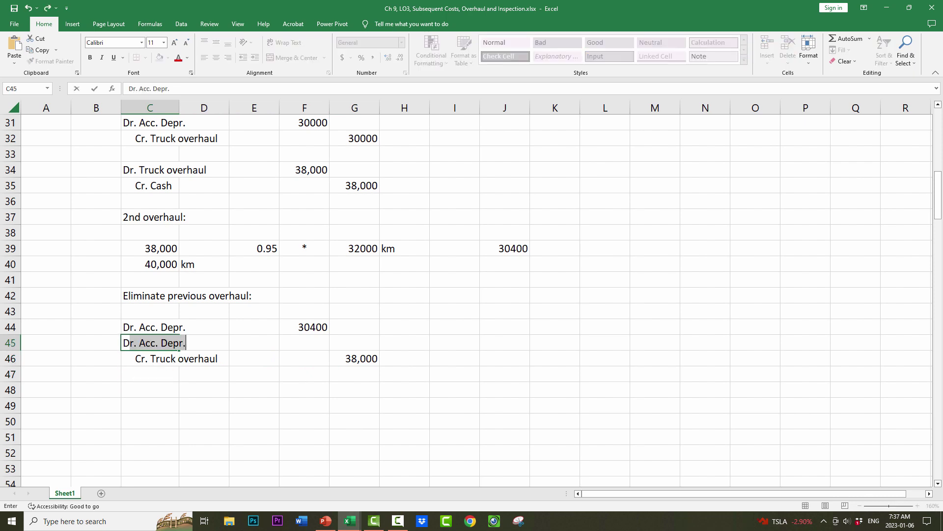
type("Loss on tr")
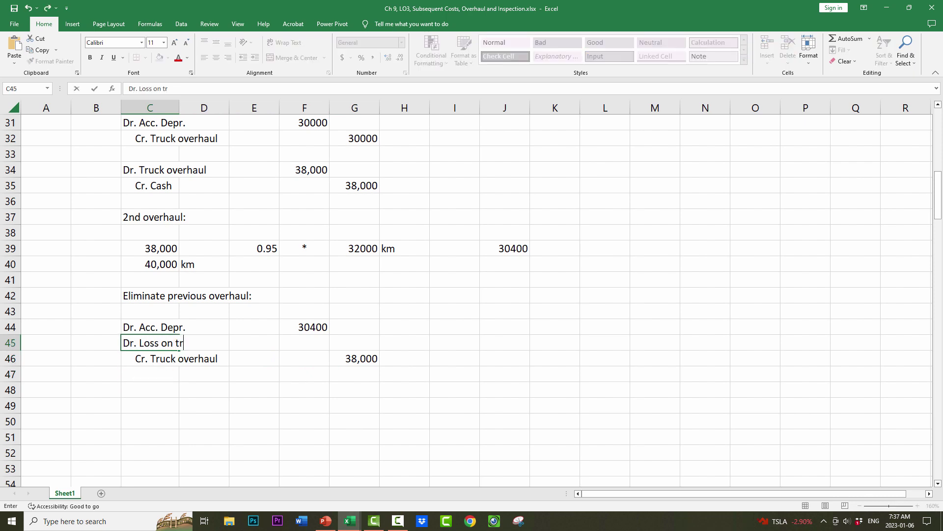
type("uck overhaul")
Step: Calculate the loss debit in F45 by subtracting the accumulated depreciation debit in F44 from the overhaul credit in G46
key("Tab")
key("Tab")
key("Tab")
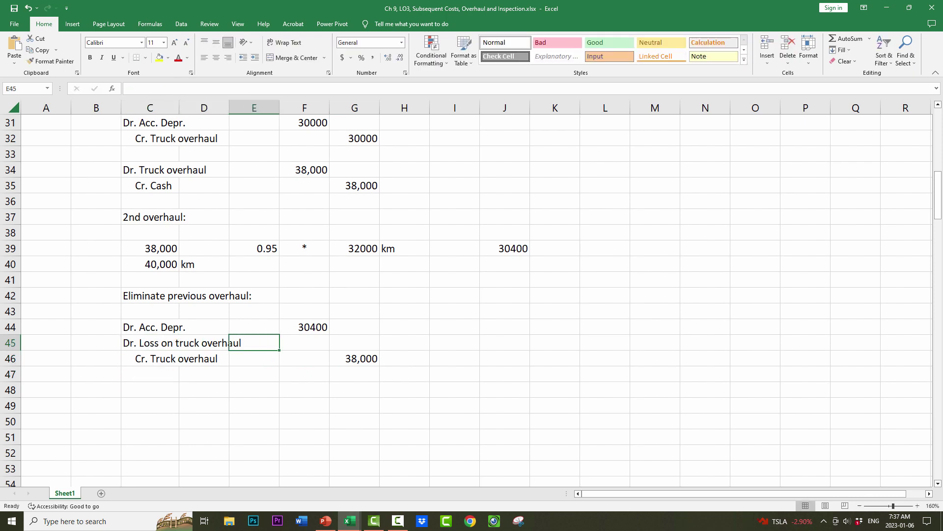
type("+")
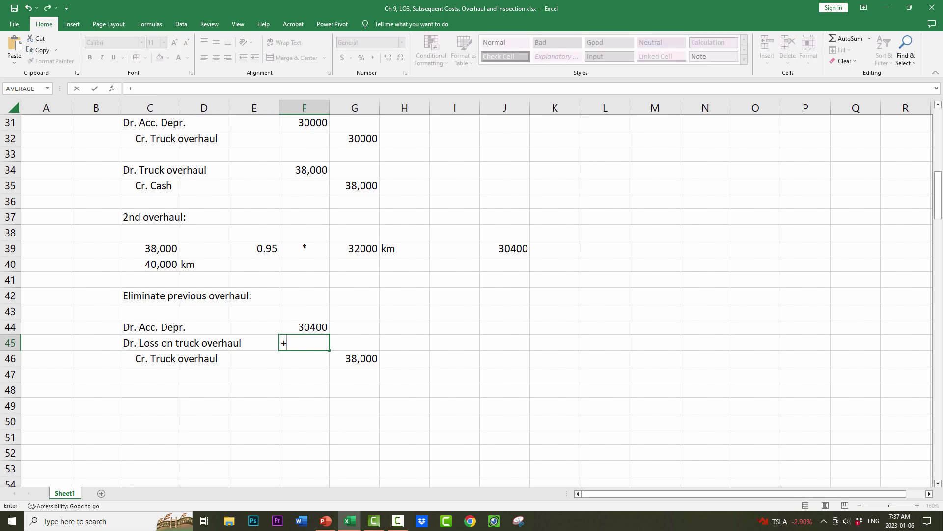
key("Down")
key("Right")
type("-")
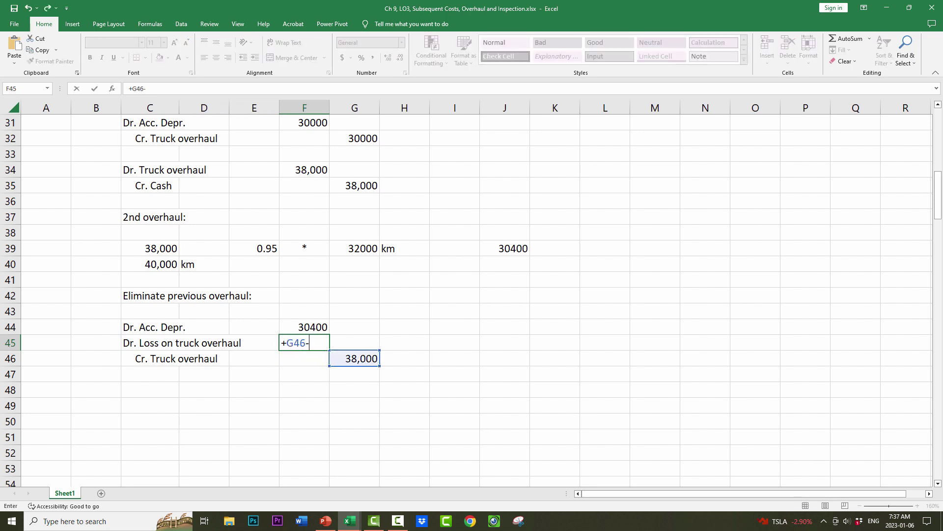
key("Up")
key("Return")
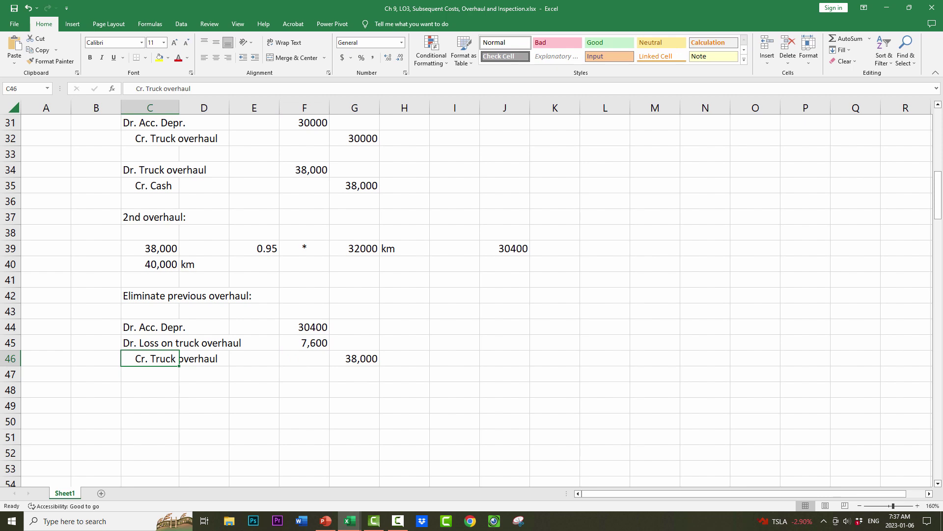
Step: Enter "Dr. Truck overhaul" in C48, leaving row 47 blank, with a debit of 42000 in F48
left_click(138, 378)
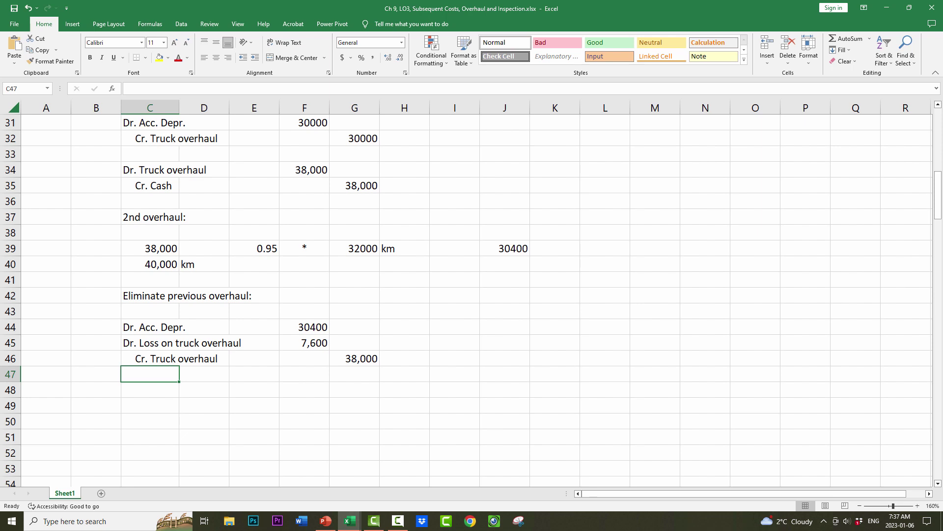
key("Down")
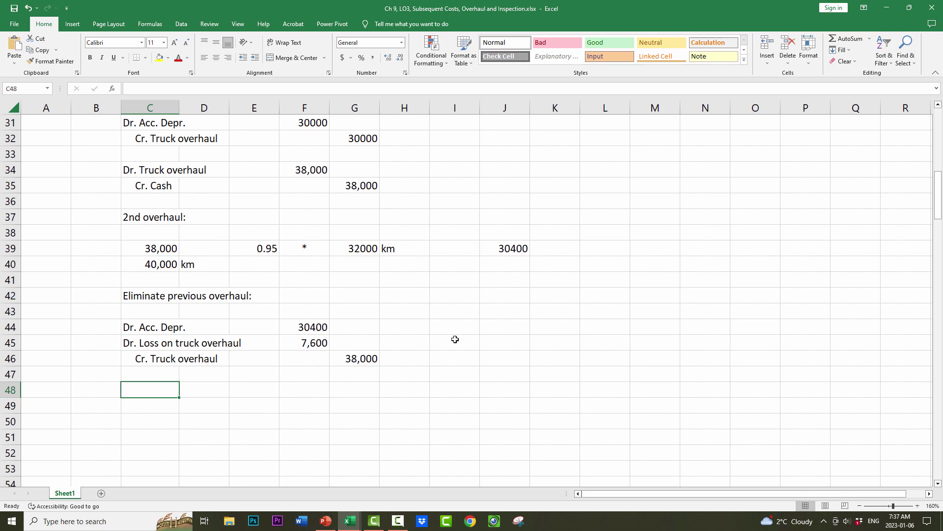
scroll(453, 338, "up", 9)
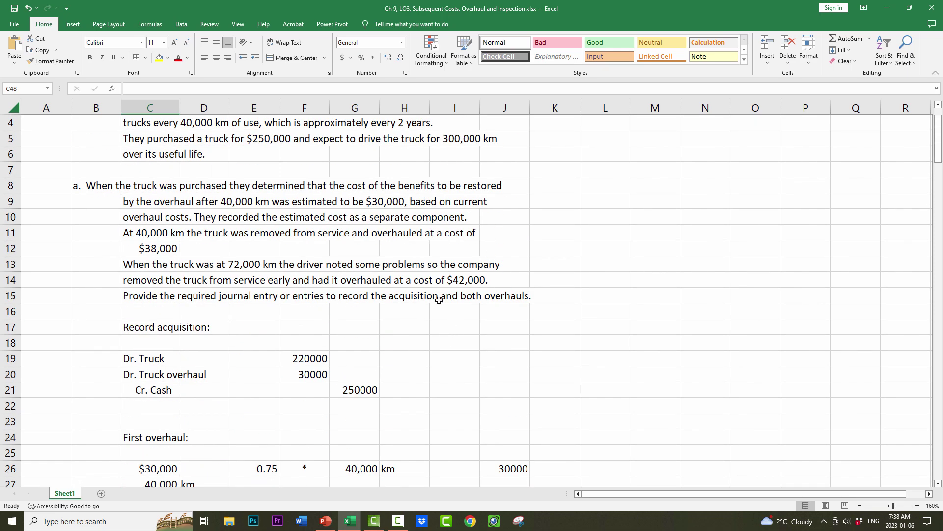
scroll(466, 331, "down", 1)
scroll(467, 334, "down", 10)
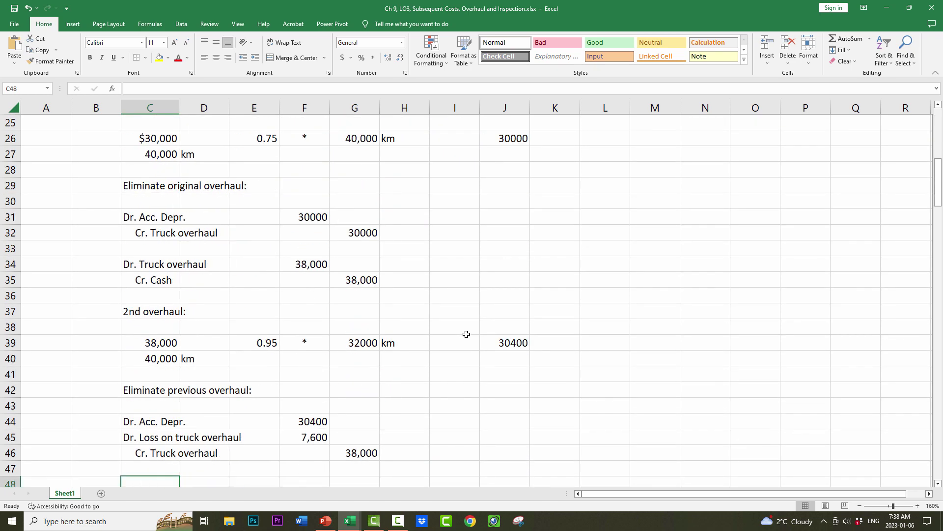
scroll(466, 333, "up", 1)
type("Dr. ")
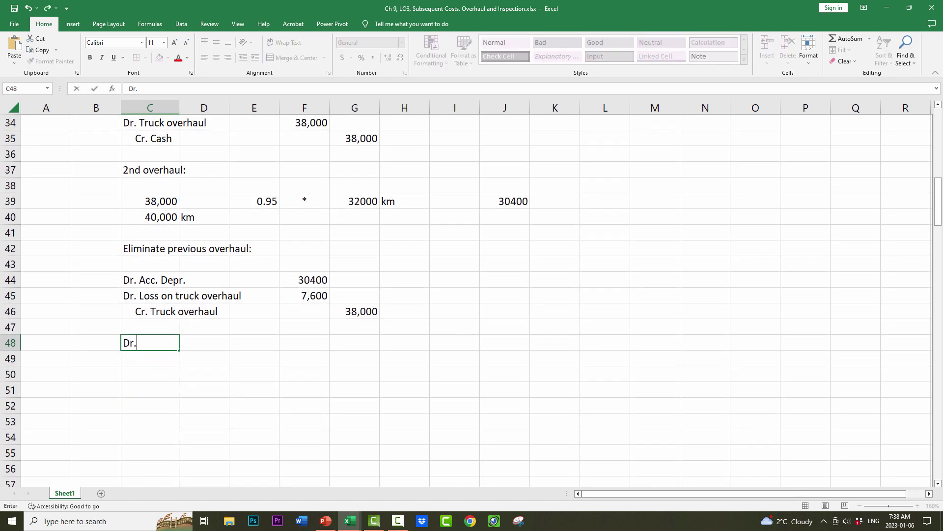
type("Truck overhaul")
key("Tab")
key("Tab")
key("Tab")
type("42000")
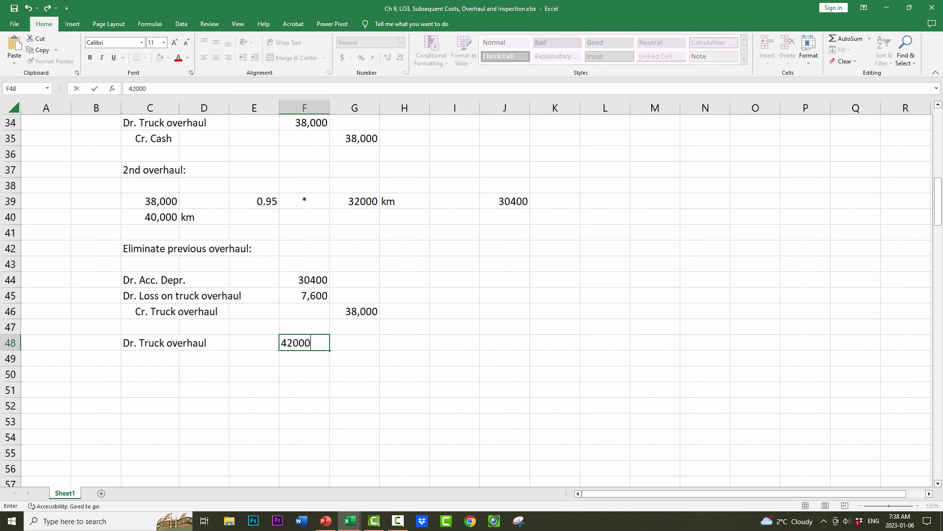
key("Return")
Step: Add the indented line "Cr. Cash" in C49 and link its credit in G49 to F48
type("Cr. Cash")
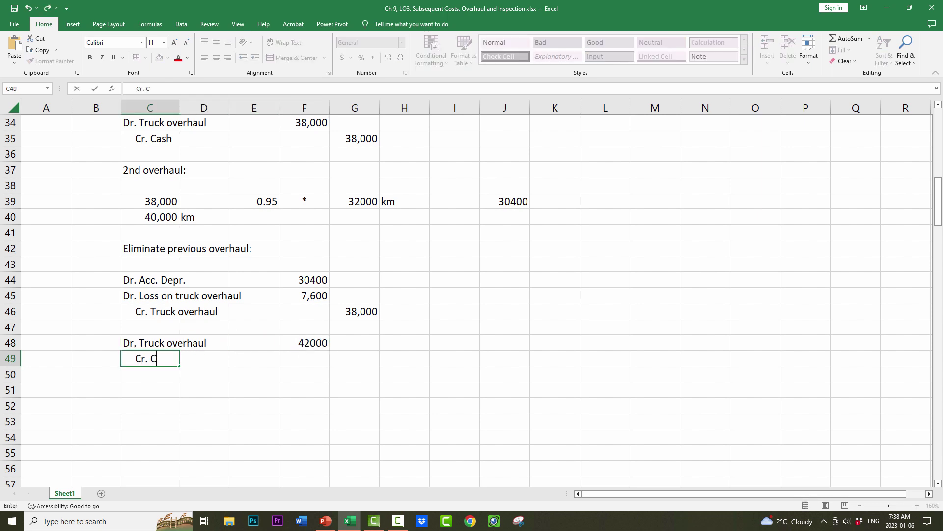
key("Tab")
key("Tab")
key("Tab")
key("Tab")
type("+")
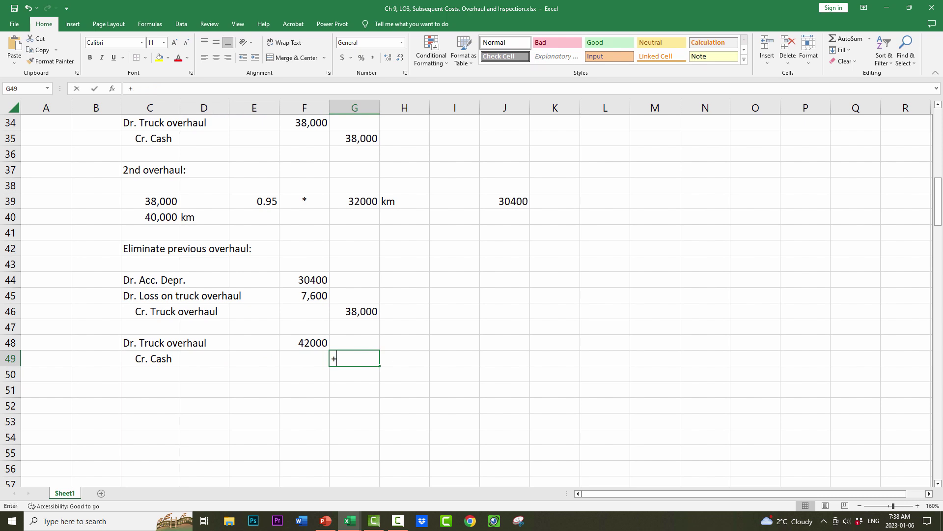
key("Up")
key("Left")
key("Return")
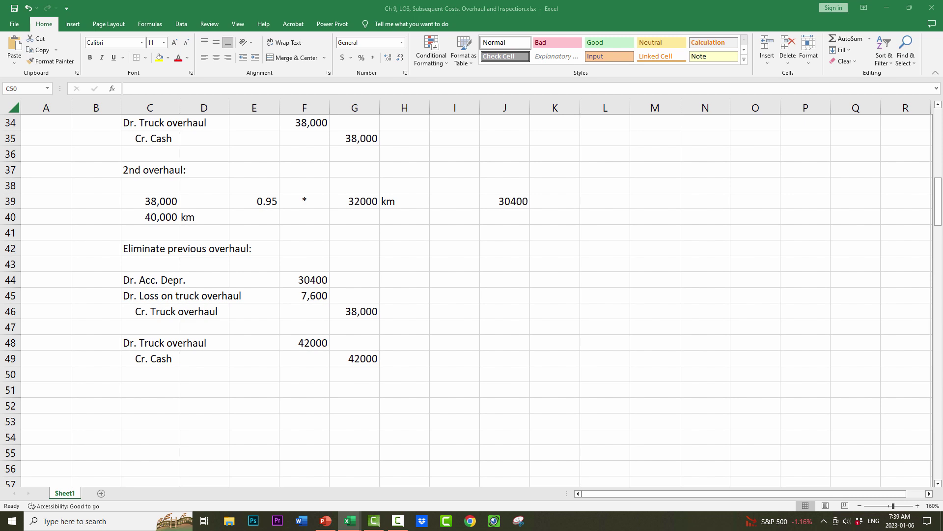
Step: Add the part b problem text in rows 52 to 59, beginning "b. When the truck was purchased no separate overhaul component was recognized."
type("b. When the truck was purchased no separate overhaul component was recognized. At 40,000 km the truck was removed from service and overhauled at a cost of $38,000. The mechanic who performed the overhaul estimates that the cost of overhauls has increased by 15% over the two-year period since the truck was purchased. When the truck was at 72,000 km the driver noted some problems so the company removed the truck from service early and had it overhauled at a cost of $42,000. Provide the required journal entry or entries to record the acquisition and both overhauls.")
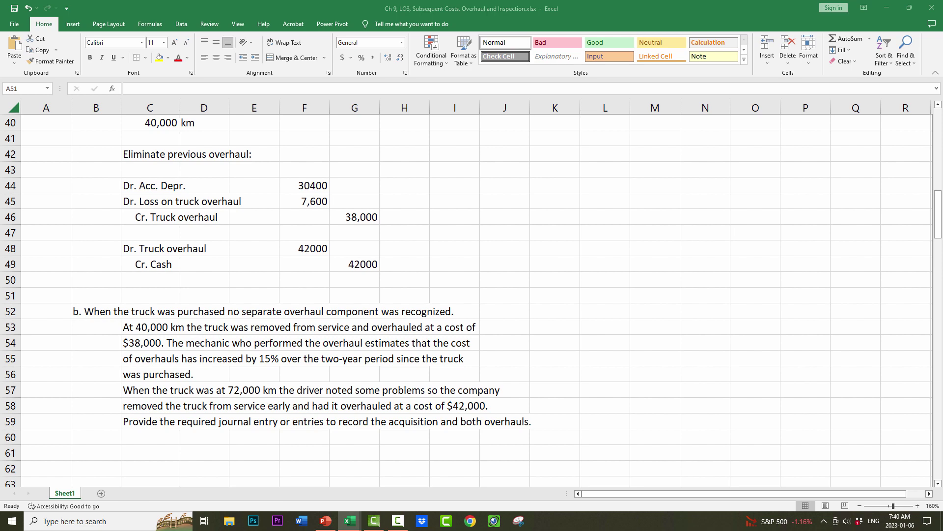
Step: Enter the heading "Record acquisition of truck:" in C61, below the part b problem text
left_click(44, 312)
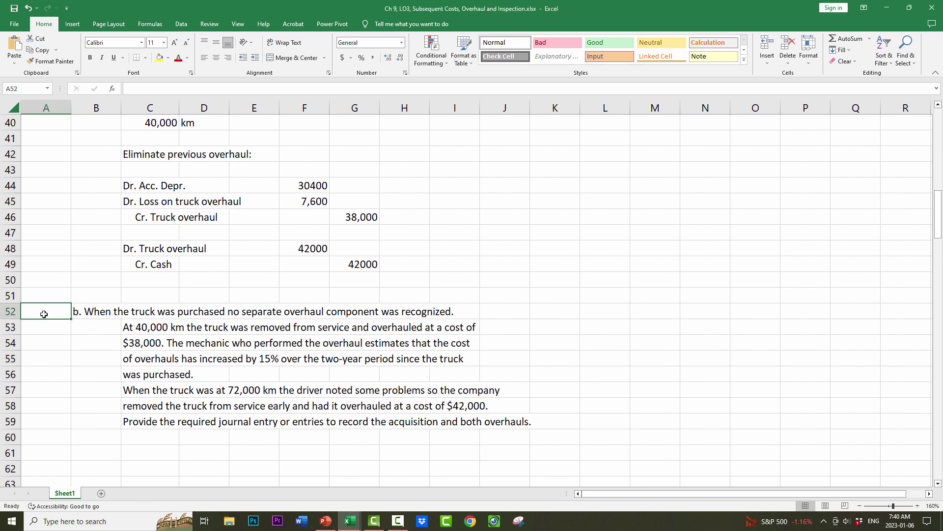
scroll(591, 299, "down", 1)
scroll(591, 298, "down", 3)
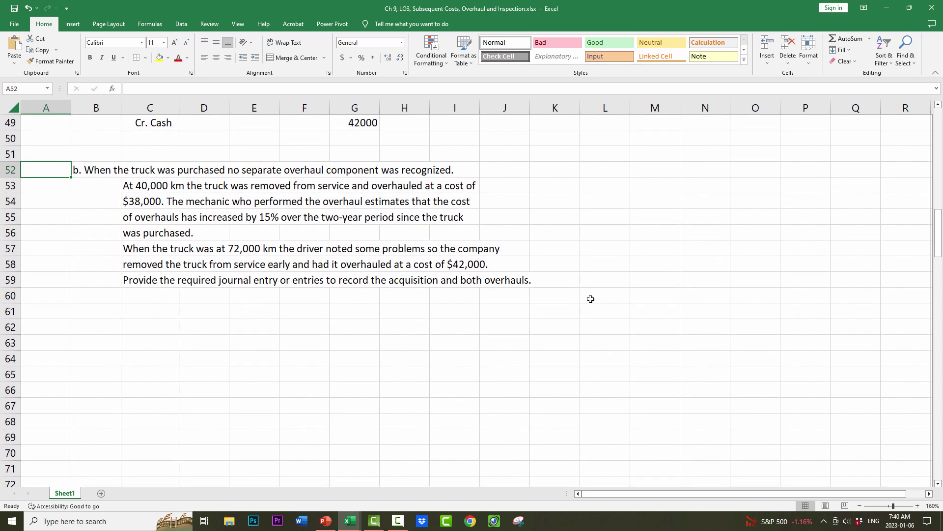
key("Down")
key("Down")
key("Down")
key("Down")
key("Down")
key("Down")
key("Down")
key("Down")
key("Down")
key("Right")
key("Right")
type("Record ac")
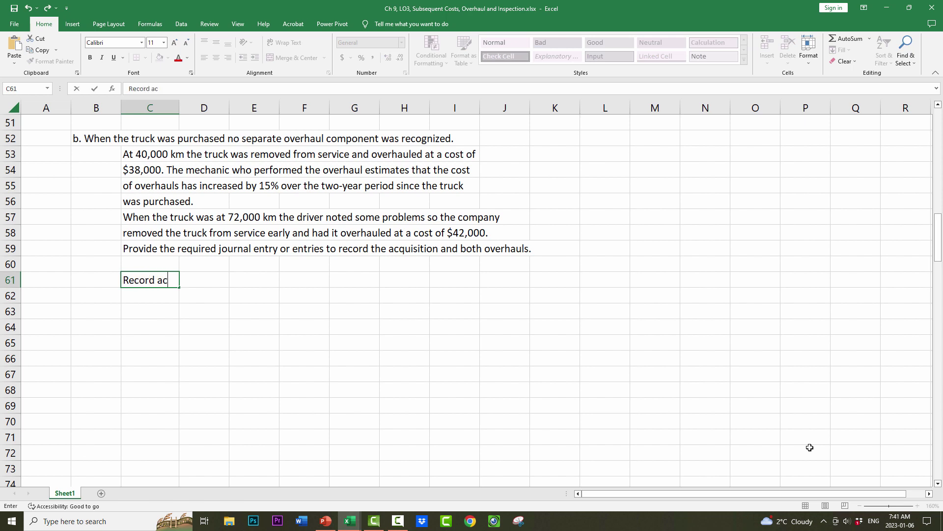
type("quisition of truck:")
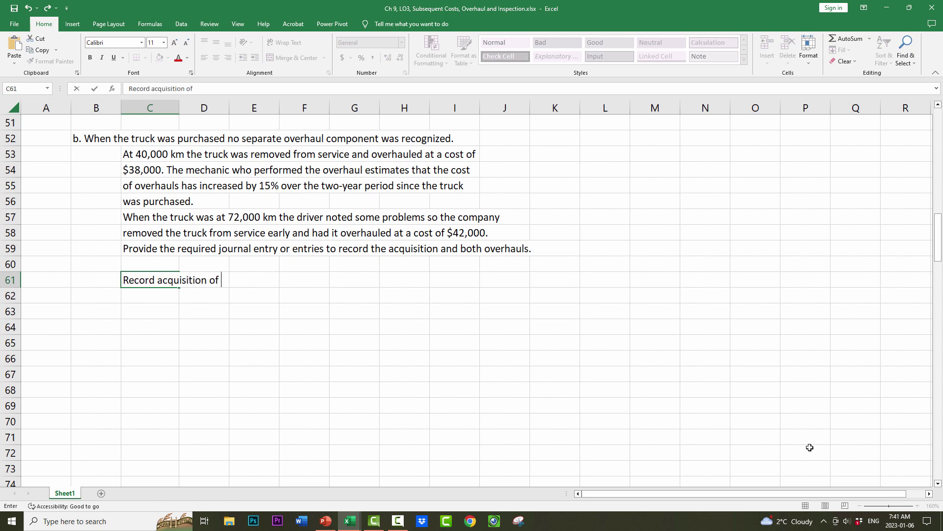
key("Return")
key("Return")
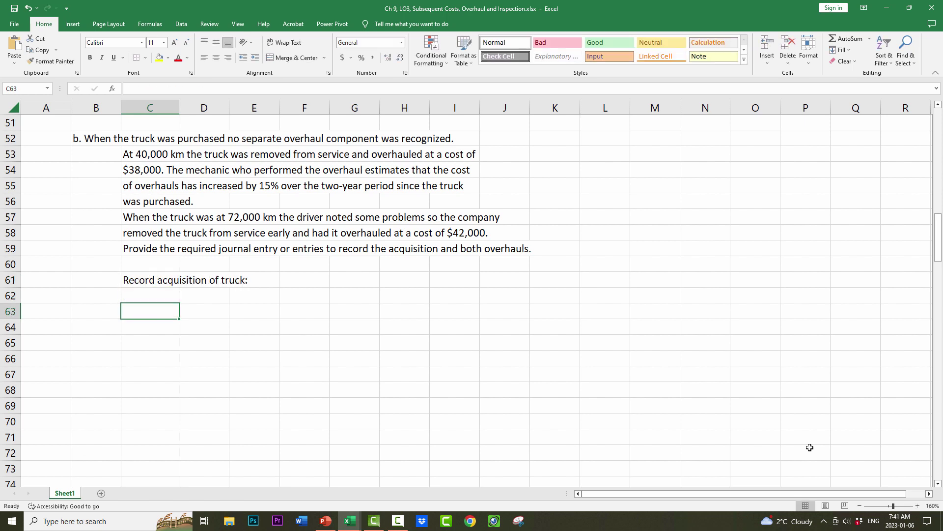
Step: Enter "Dr. Truck" in C63 with a debit of 250000 in F63
type("Dr. Truck")
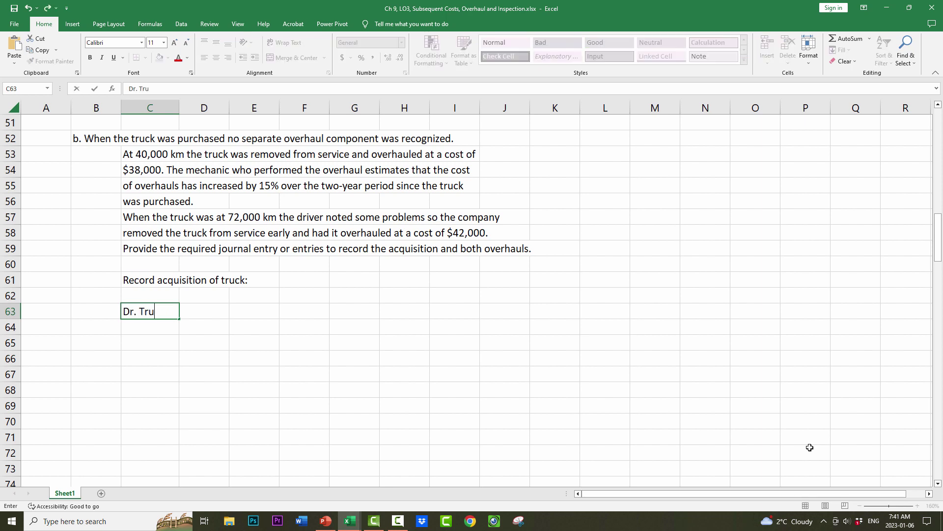
key("Tab")
key("Tab")
key("Tab")
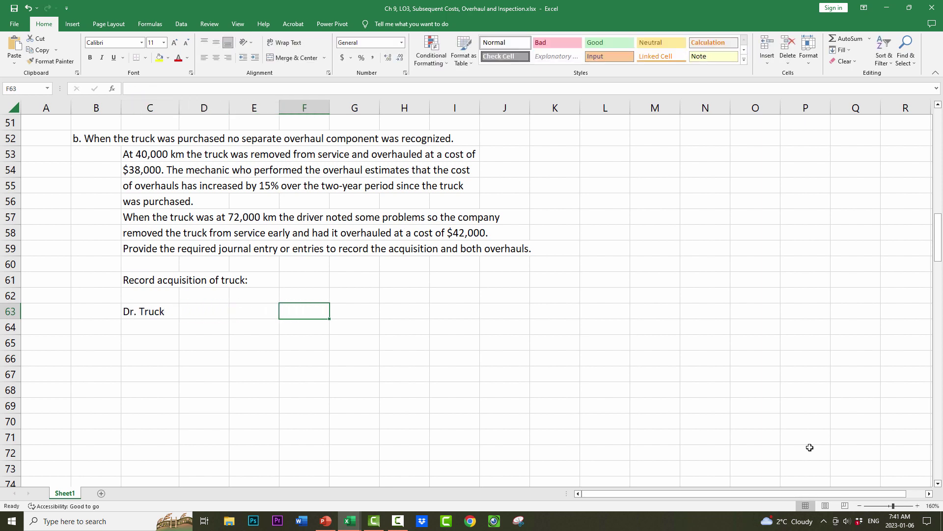
type("250000")
key("Return")
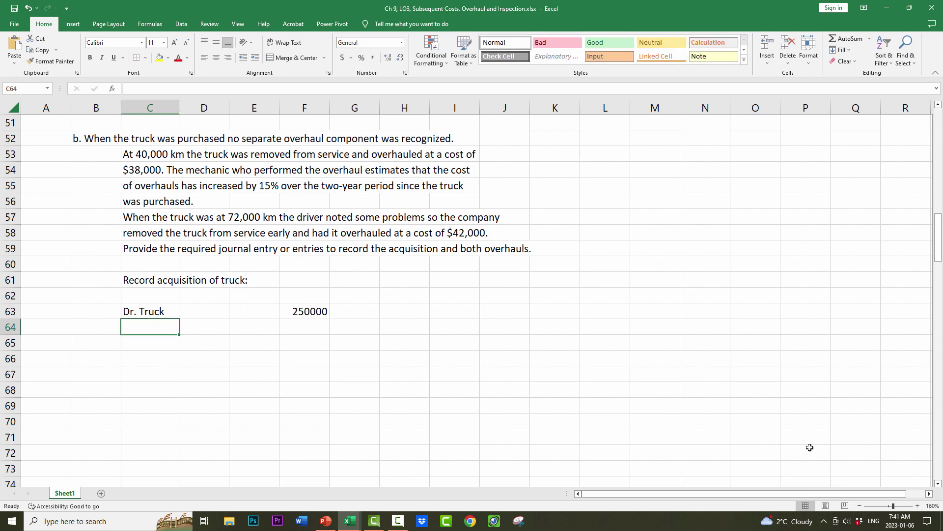
Step: Add the indented line "Cr. Cash" in C64 and link its credit in G64 to F63
type("Cr. Cash")
key("Tab")
key("Tab")
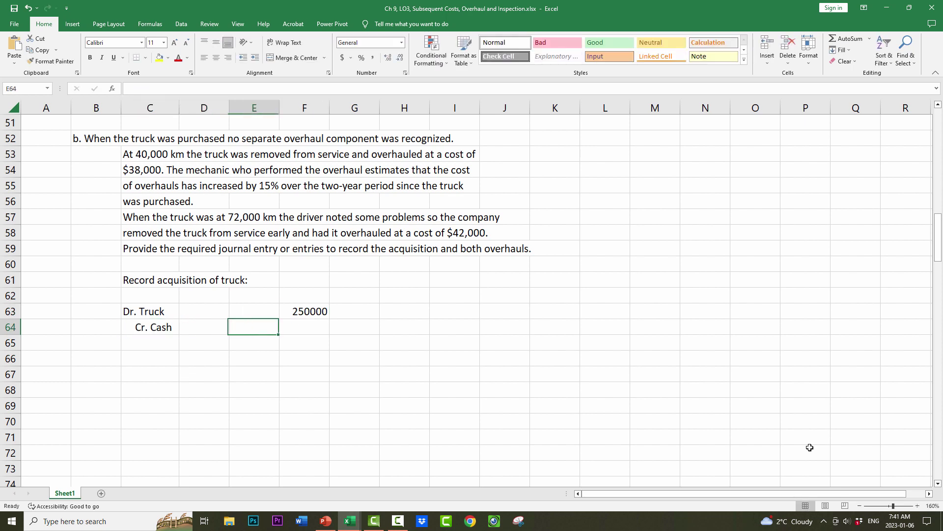
key("Tab")
type("=F63")
key("Return")
key("Return")
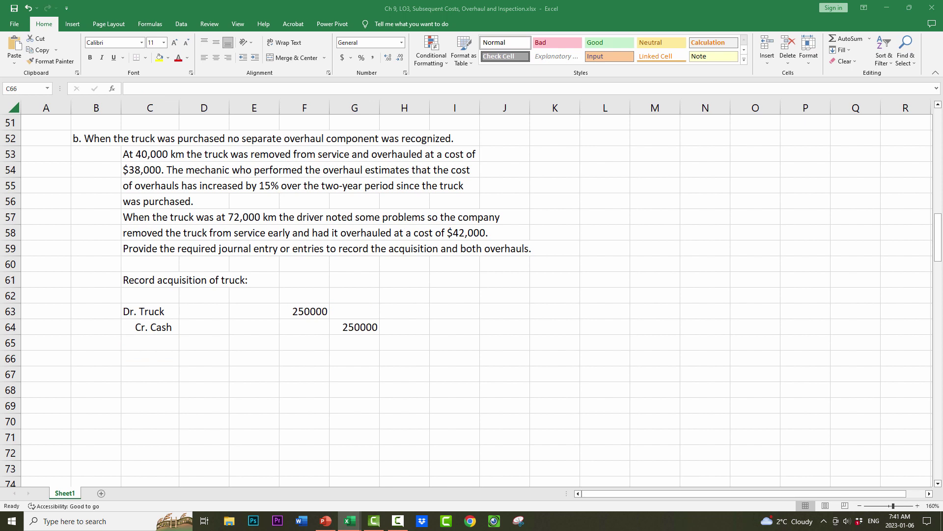
Step: Enter the heading "First overhaul:" in C66, leaving row 65 blank
type("First overha")
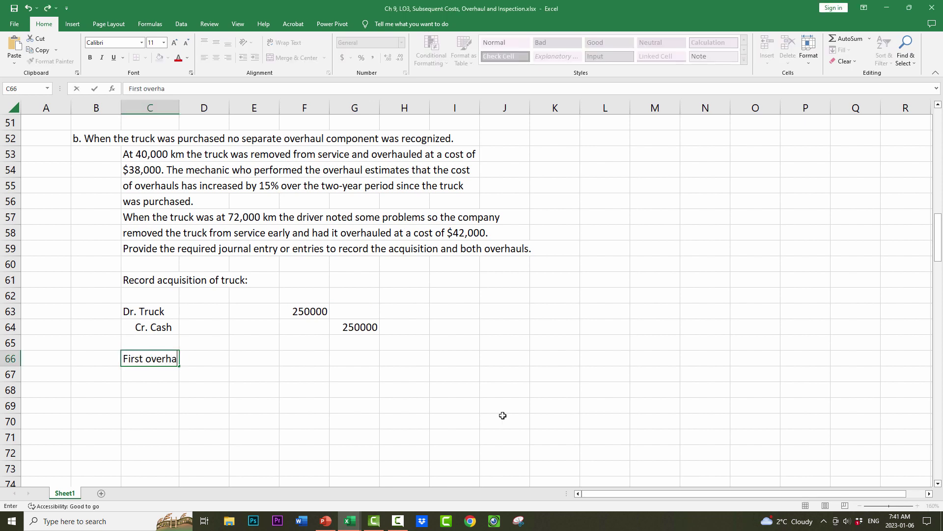
type("ul:")
key("Return")
key("Return")
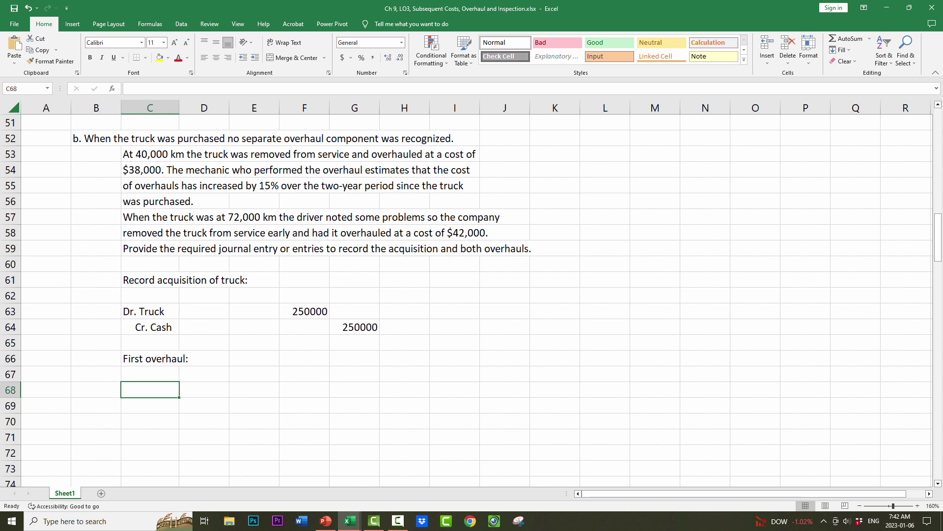
Step: Enter the overhaul cost 38000 in C68 and the cost increase factor 1.15 in C69
type("38000")
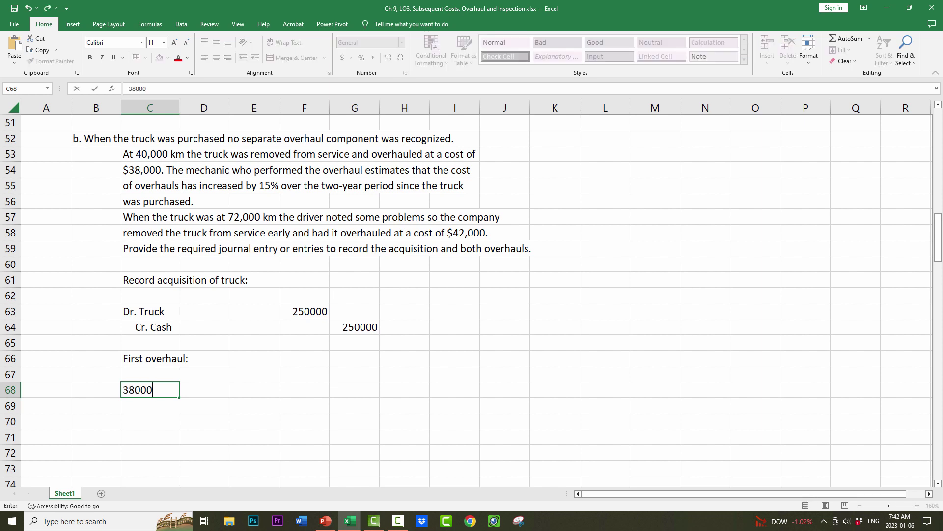
key("Return")
type("1.1")
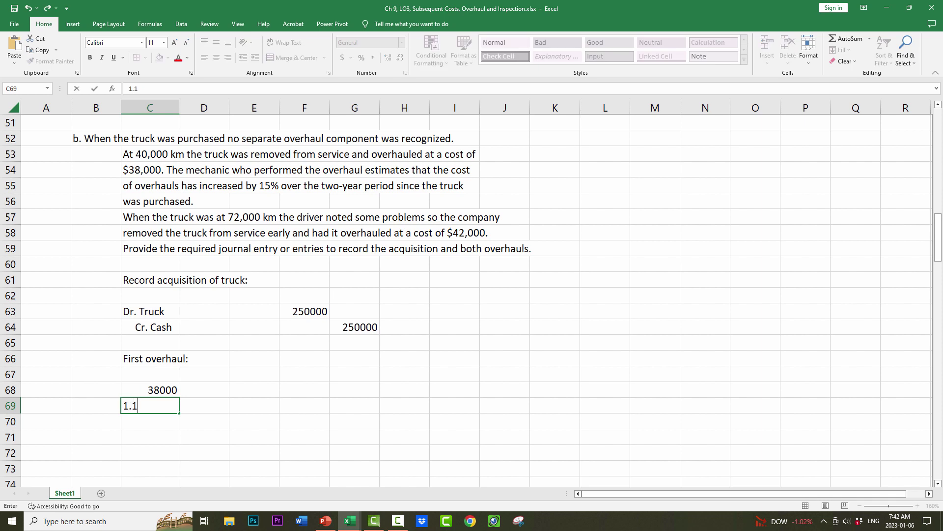
type("5")
Step: Calculate the original overhaul cost in E68 as C68 divided by C69, rounded to zero decimals with ROUND
key("Right")
key("Right")
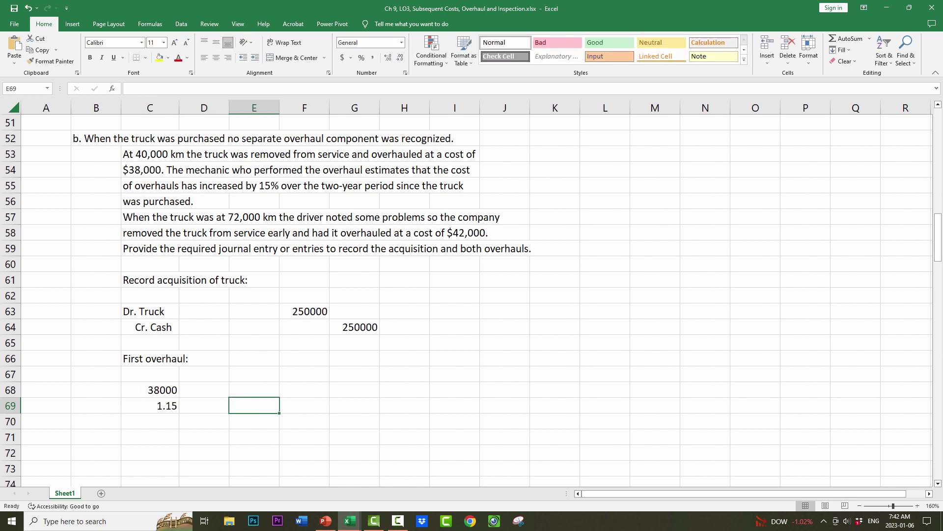
key("Up")
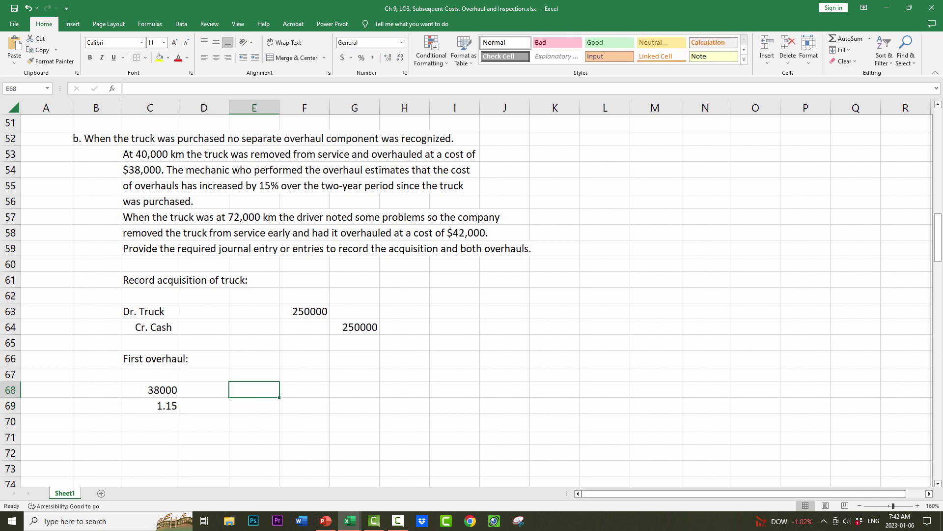
type("=")
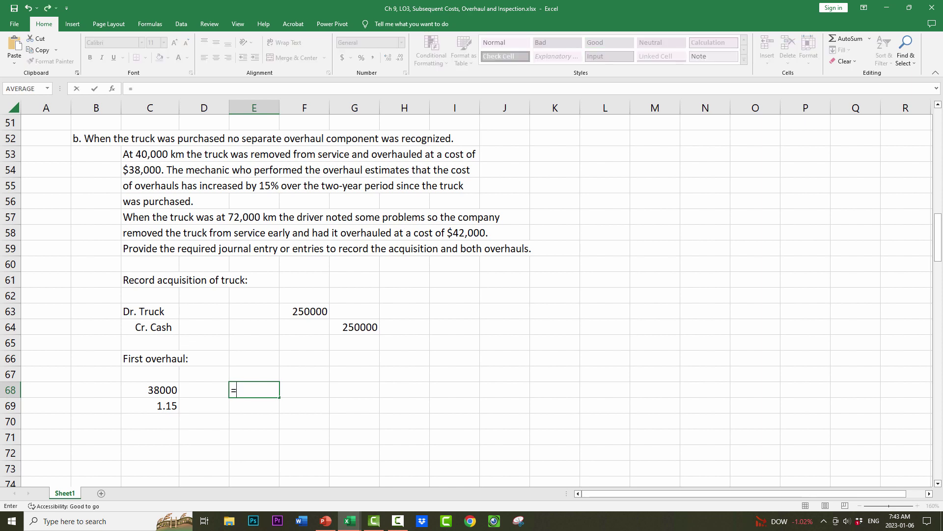
type("round(")
key("Left")
key("Left")
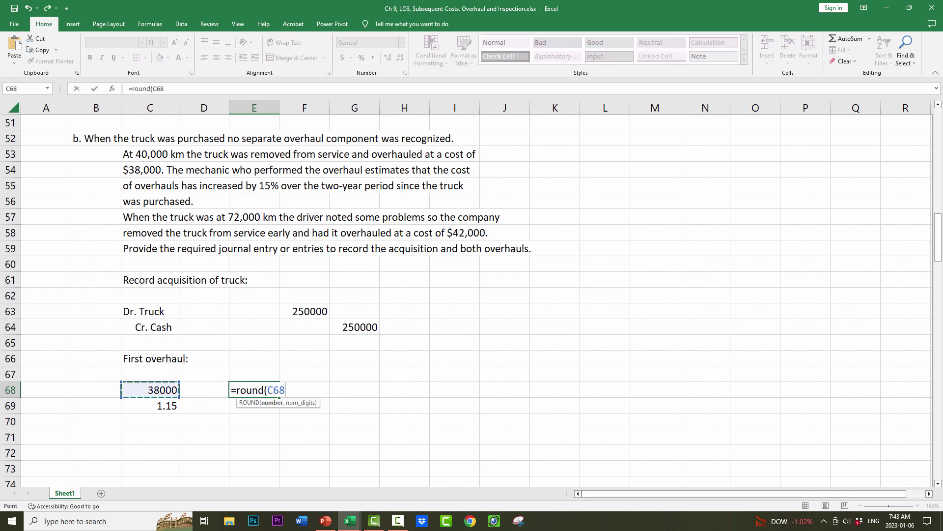
type("/")
key("Left")
key("Left")
key("Down")
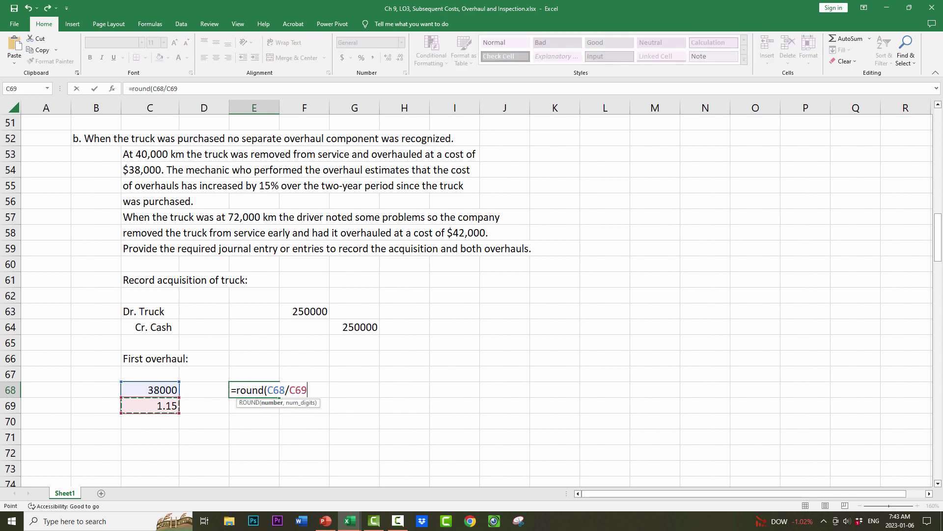
type(",0)")
key("Return")
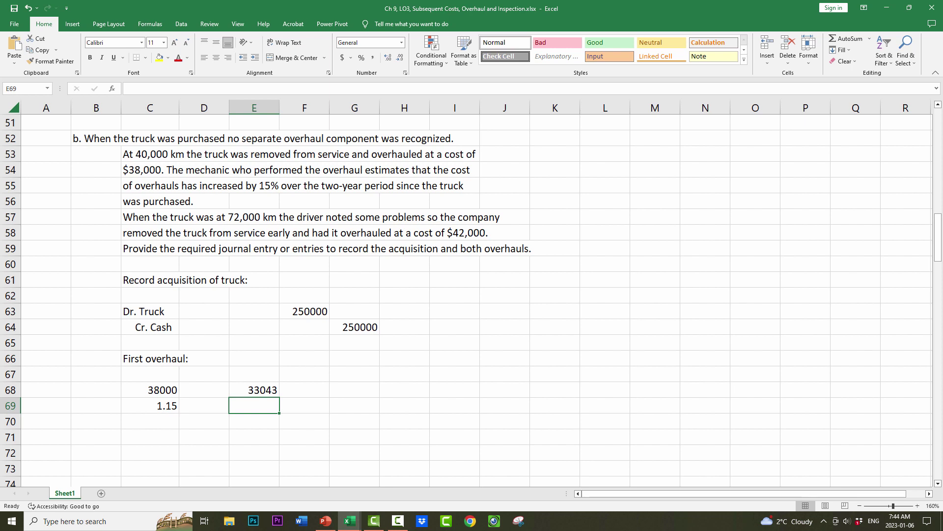
Step: Link C71 to the original overhaul cost in E68
key("Down")
key("Down")
key("Left")
key("Left")
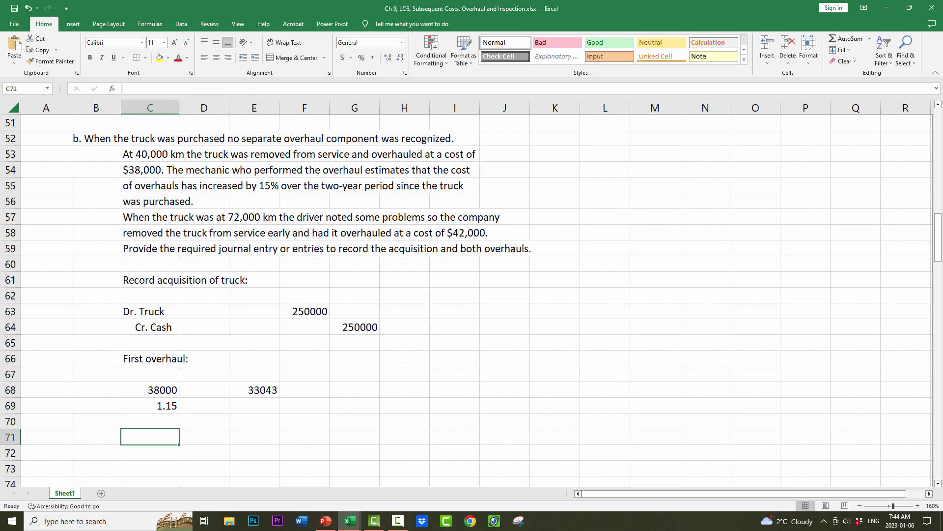
scroll(775, 258, "down", 3)
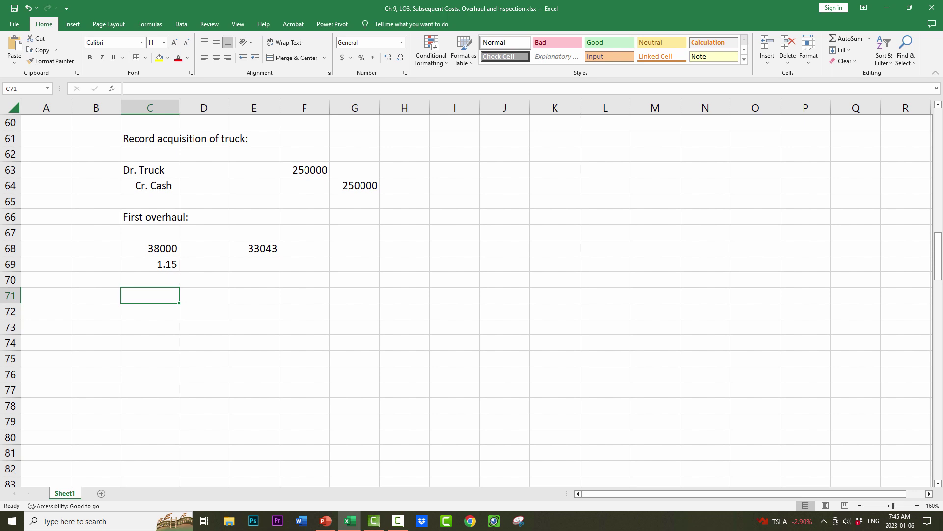
type("+")
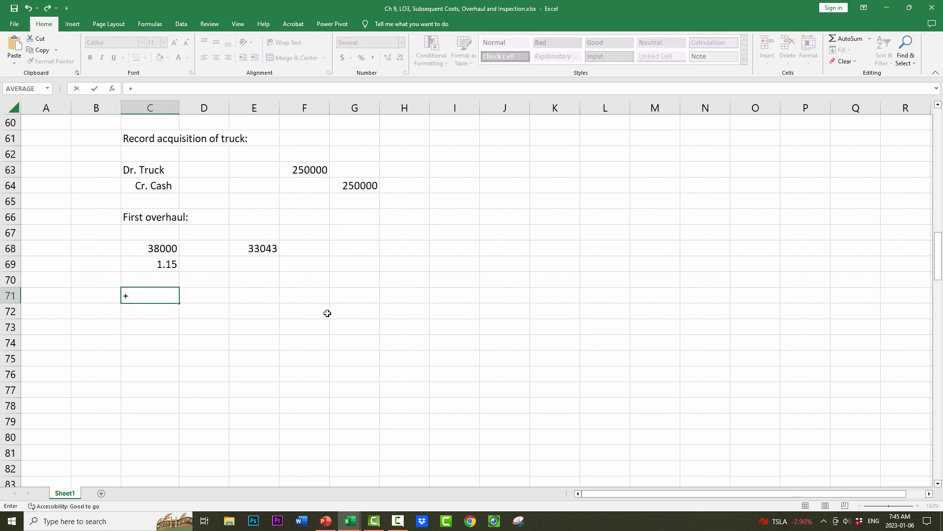
left_click(269, 248)
key("Return")
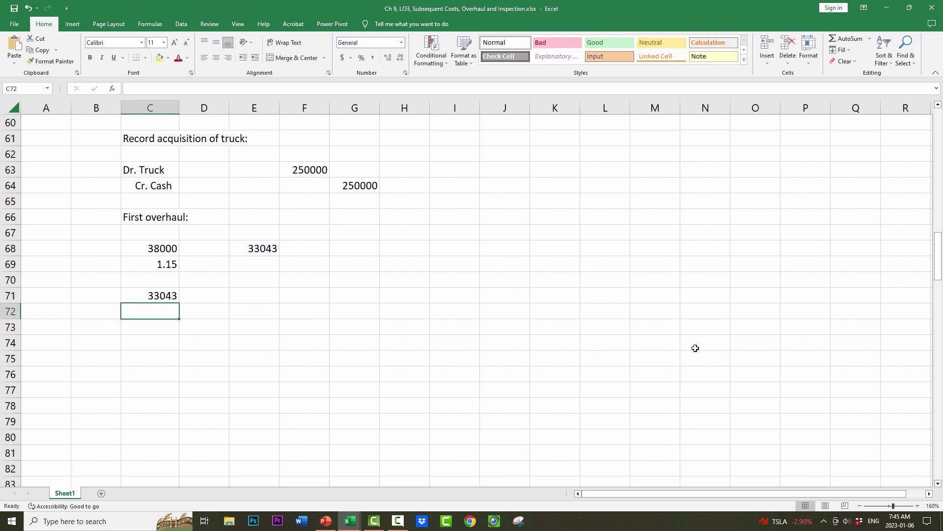
Step: Enter the truck's useful life of 300000 in C72 with the unit "km" in D72
type("300000")
key("Tab")
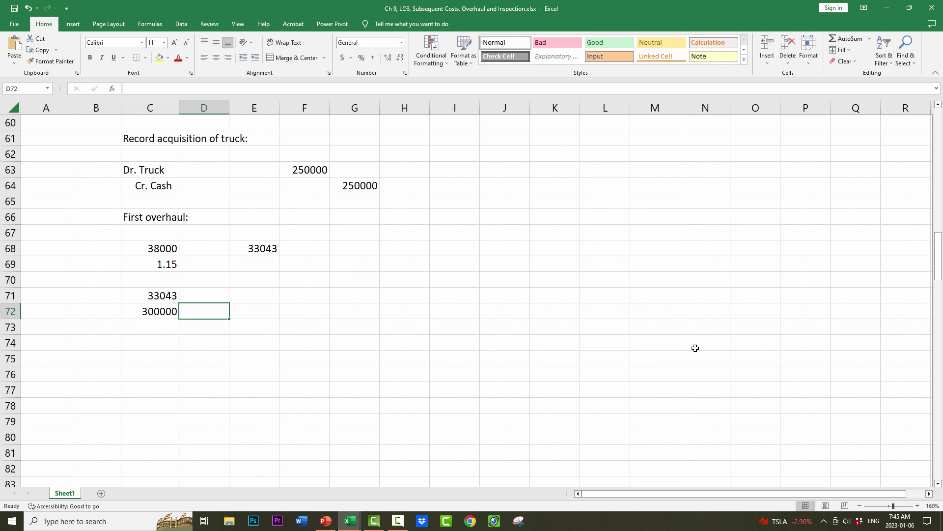
type("km")
key("Tab")
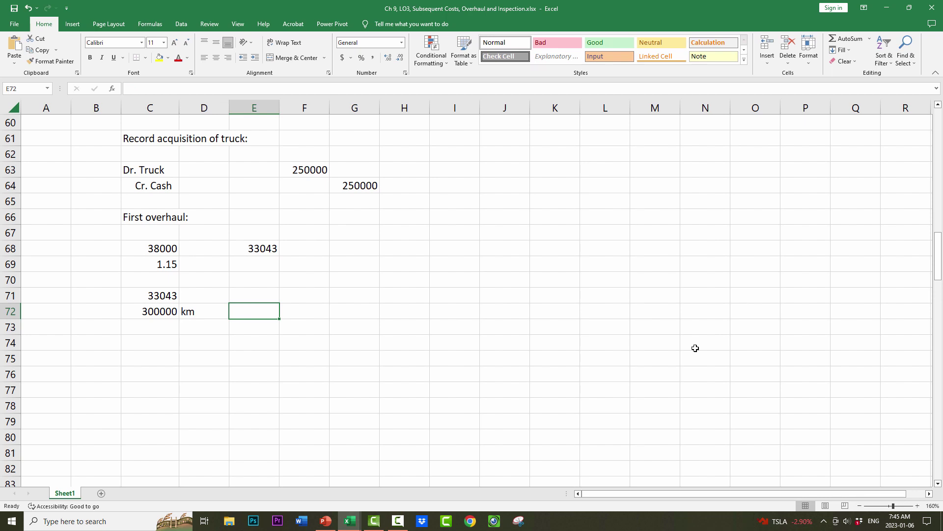
Step: Calculate the overhaul cost per kilometre in E71 as C71 divided by C72
key("Up")
type("+")
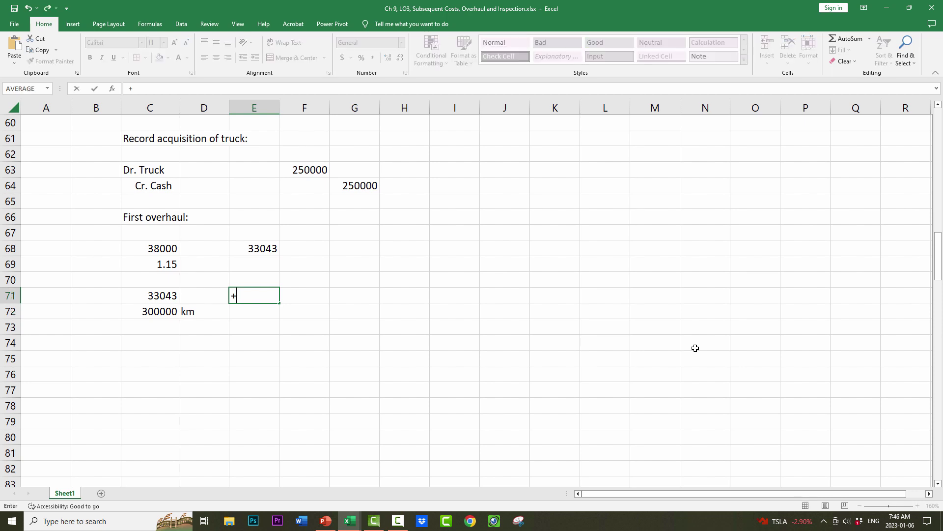
key("Left")
key("Left")
type("/")
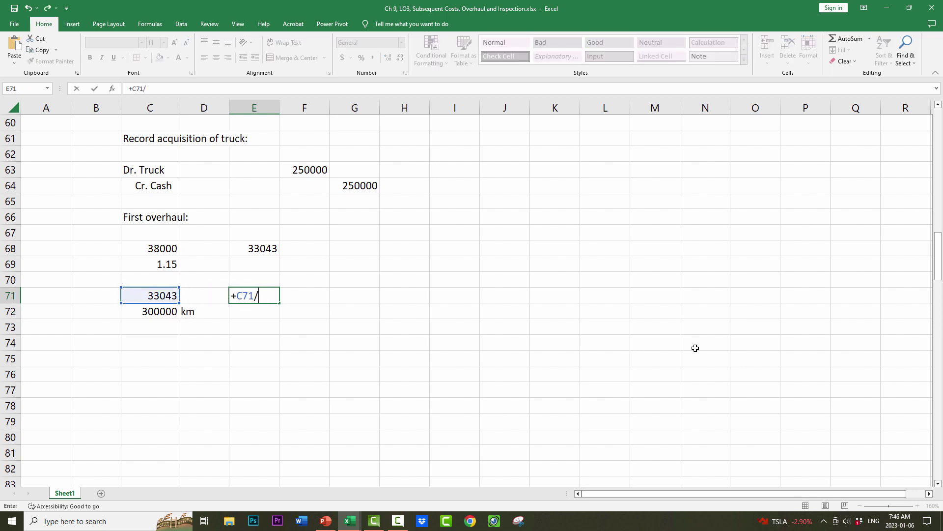
key("Left")
key("Left")
key("Down")
key("Return")
key("Up")
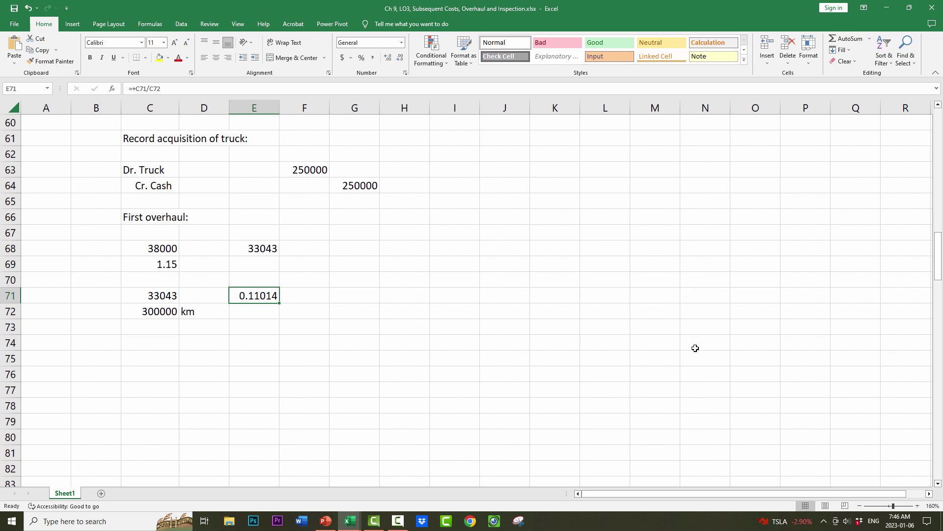
Step: Enter a "*" sign in F71 and the kilometres driven, 40000, in G71
key("Right")
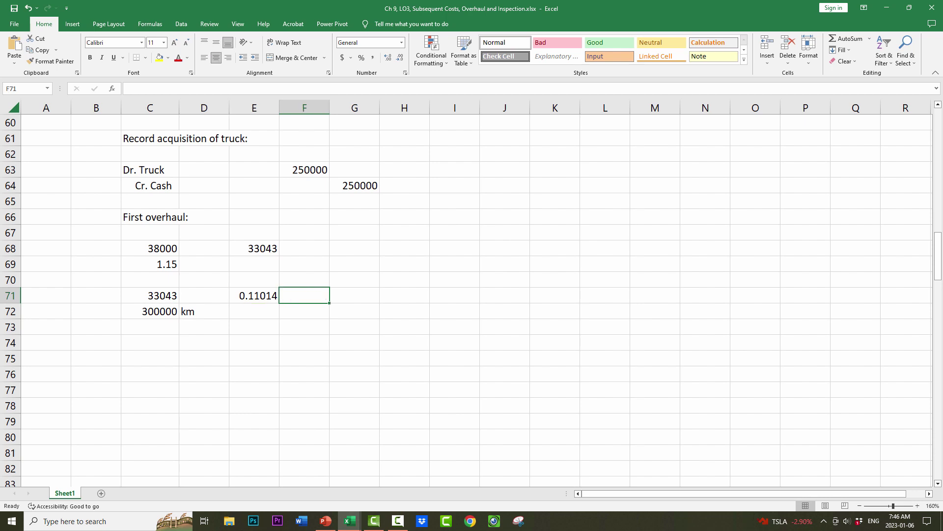
type("*")
key("Right")
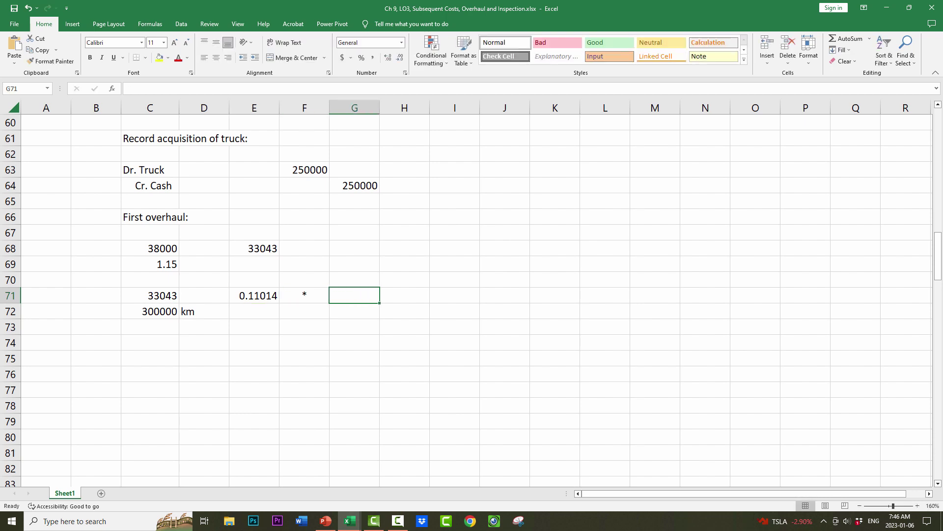
type("40000")
key("Right")
key("Right")
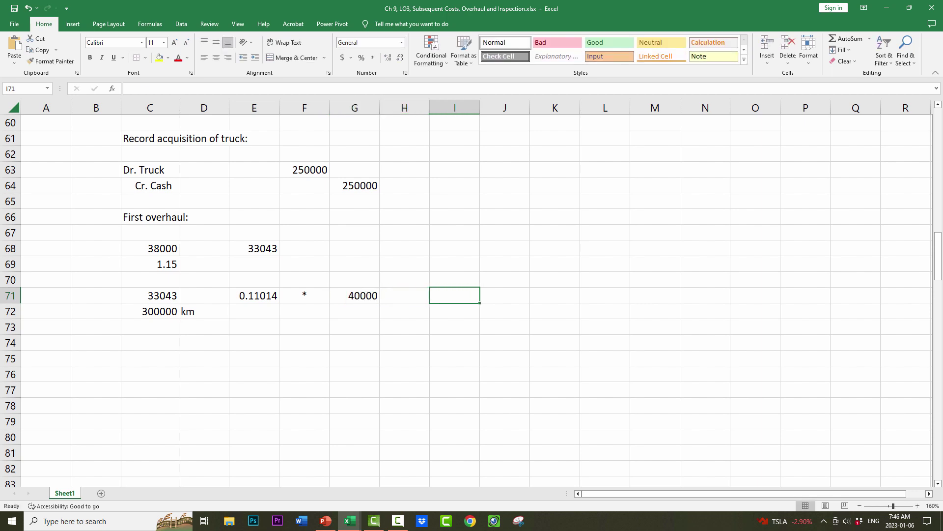
Step: Calculate the overhaul's accumulated depreciation in I71 as E71 times G71, rounded to zero decimals with ROUND
type("=round(")
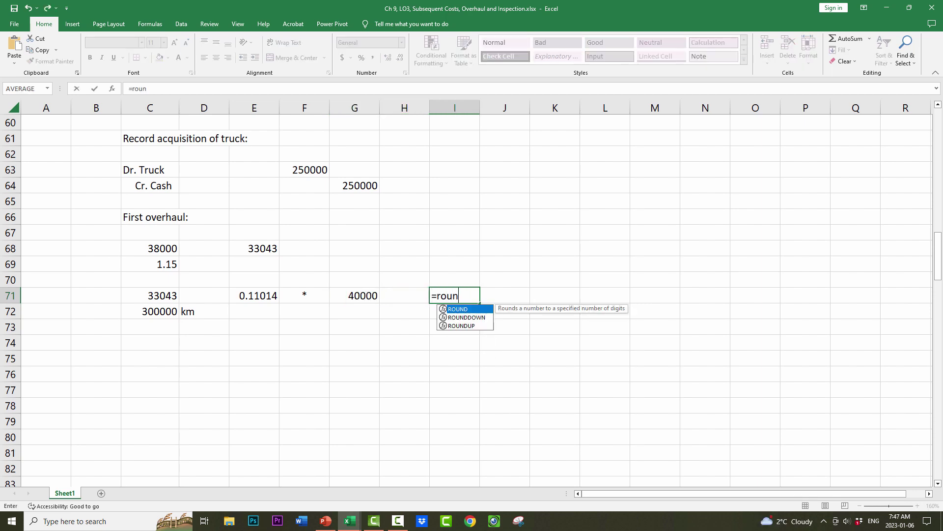
key("Left")
key("Left")
key("Left")
key("Left")
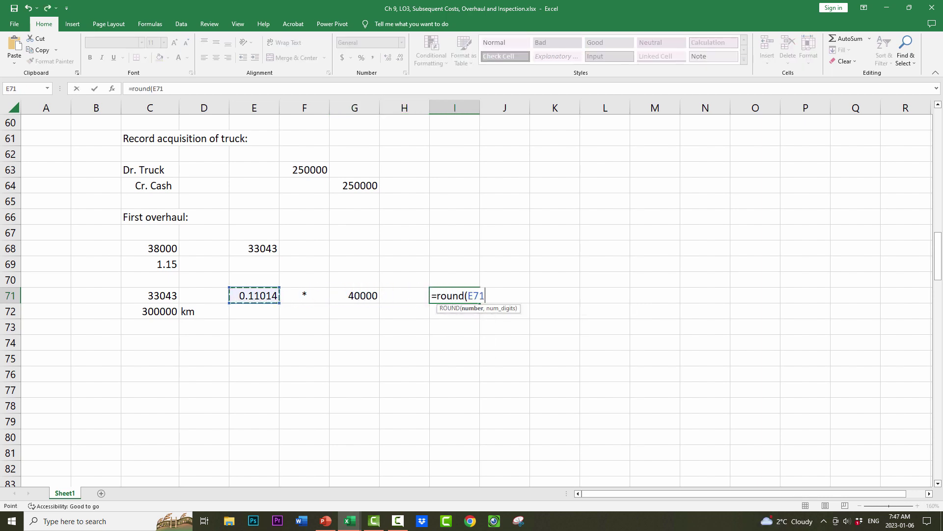
type("*")
key("Left")
key("Left")
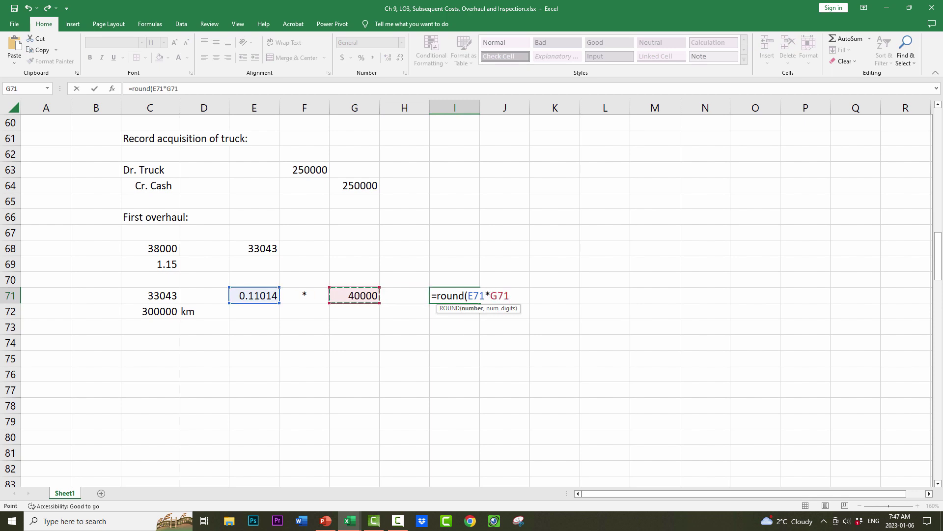
type(",0)")
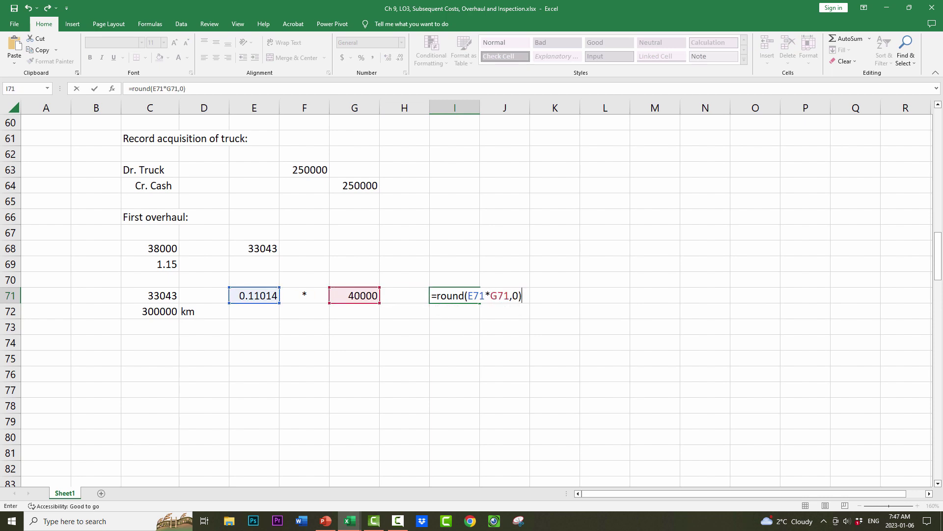
key("Return")
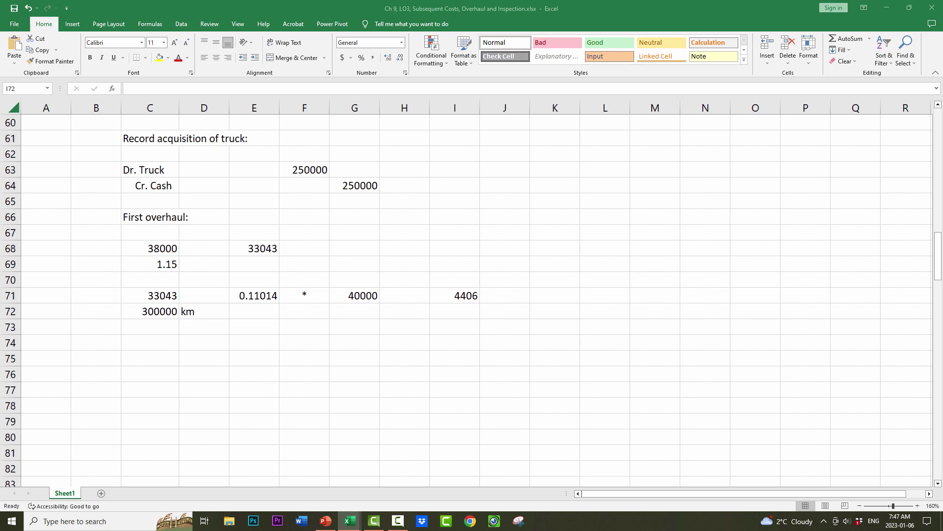
Step: Add the line "Dr. Acc. Depr, Truck" in C74 and link its debit in F74 to I71
left_click(148, 352)
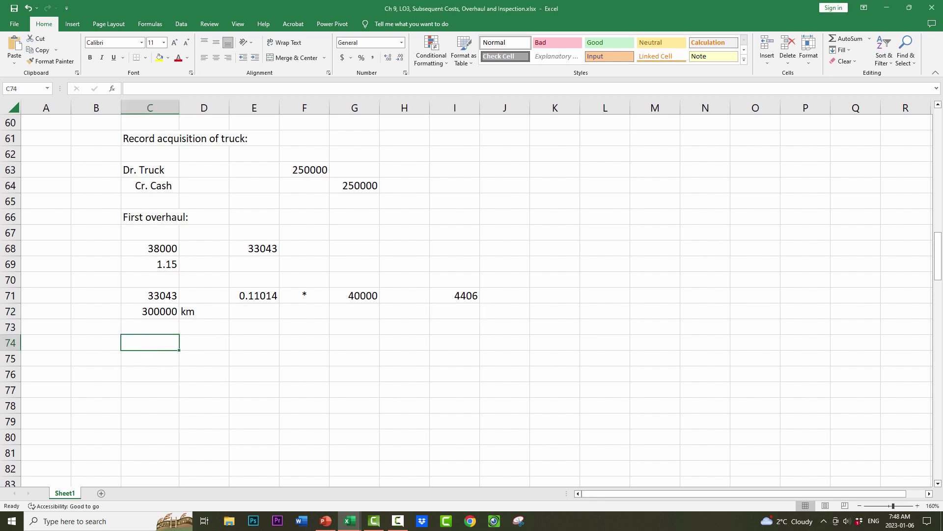
type("Dr. Acc")
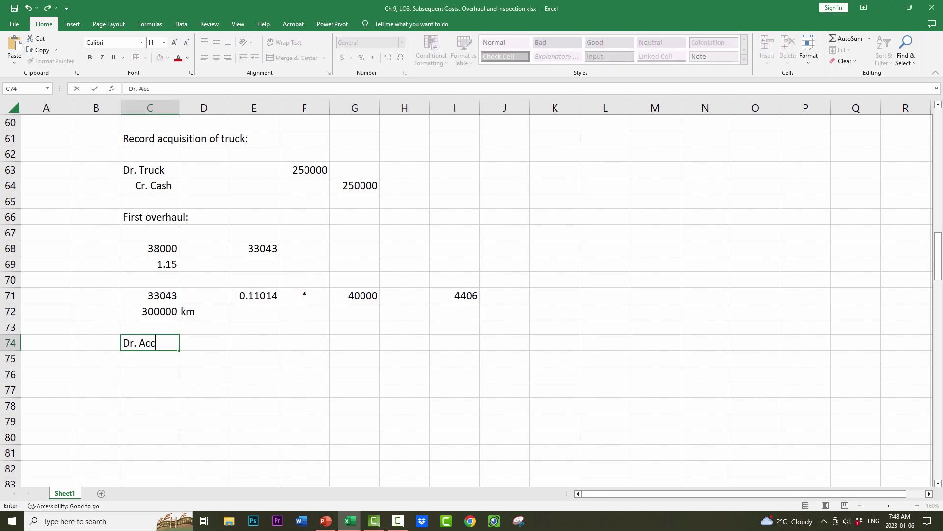
type(". Depr, Truck")
key("Tab")
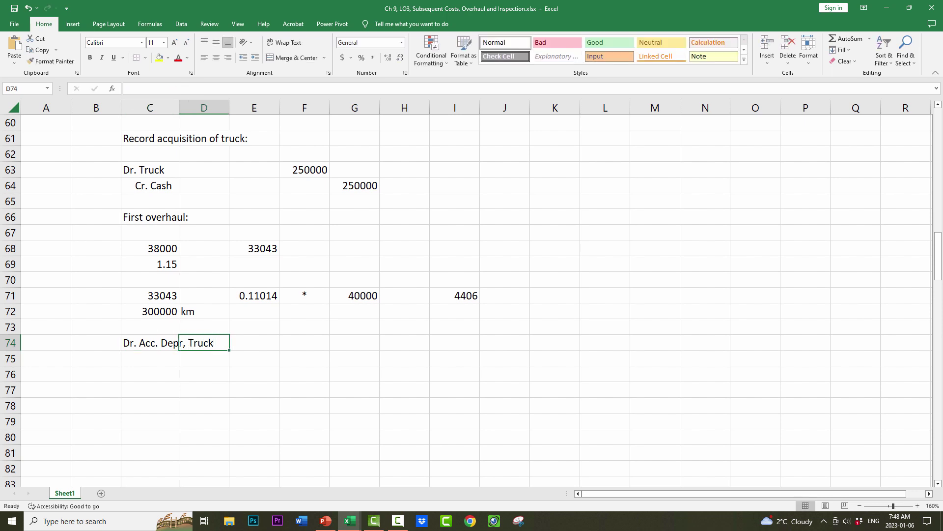
key("Tab")
key("Tab")
type("+")
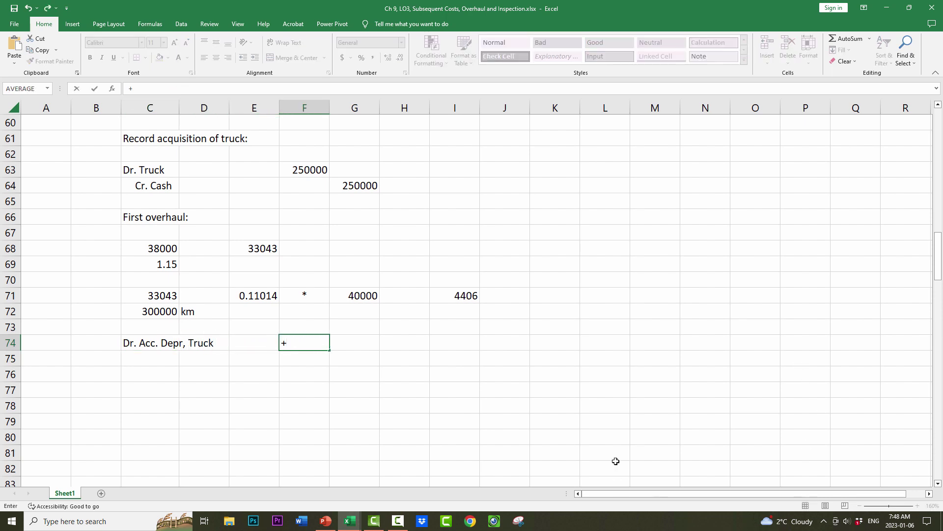
left_click(458, 295)
key("Return")
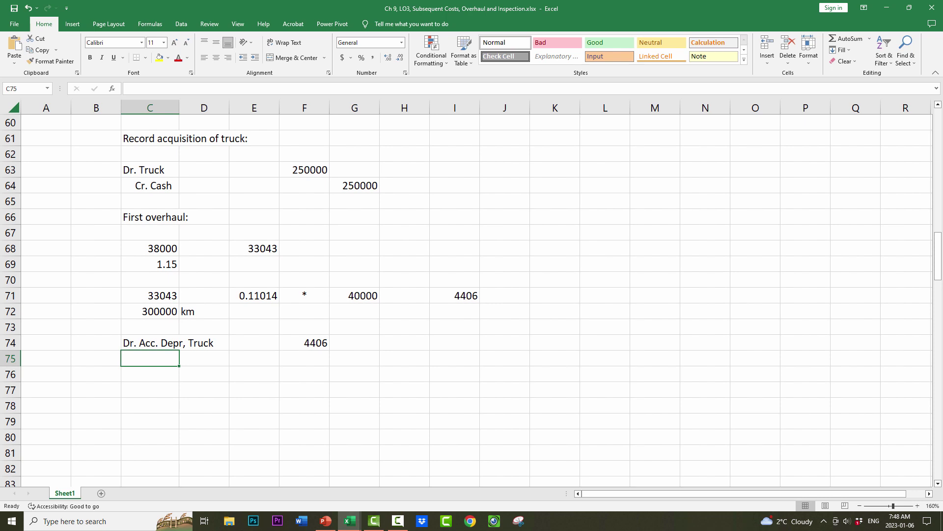
Step: Add the indented line "Cr. Truck" in C76, leaving row 75 free, and link its credit in G76 to E68
key("Down")
type("Cr. ")
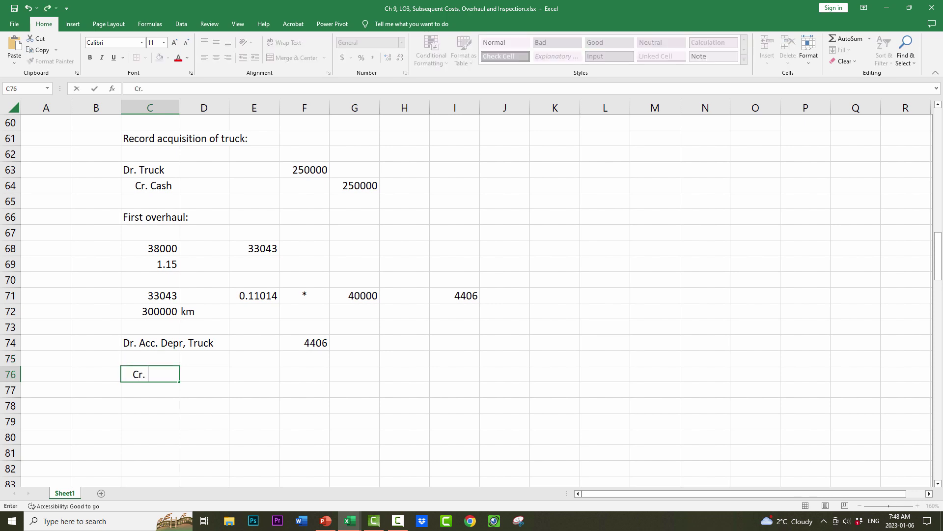
type("Truck")
key("Tab")
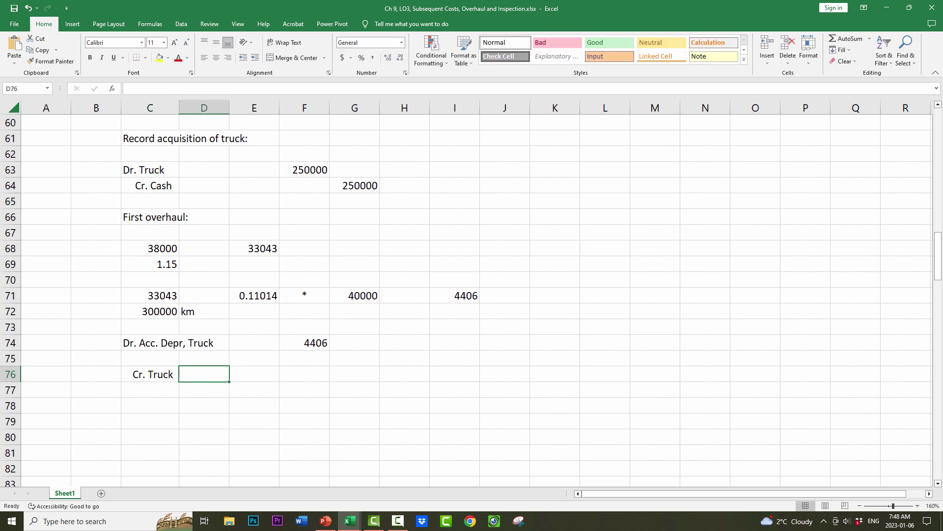
key("Tab")
key("Tab")
key("Tab")
type("+")
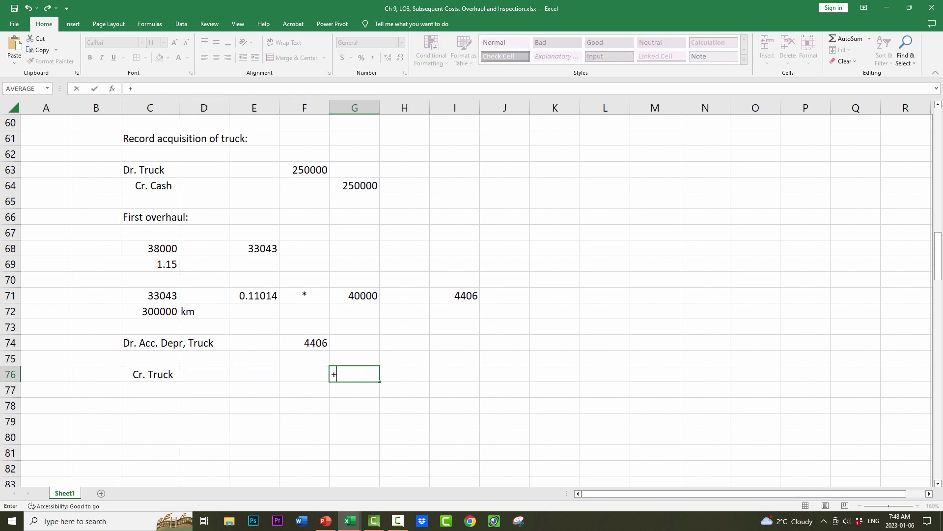
left_click(248, 247)
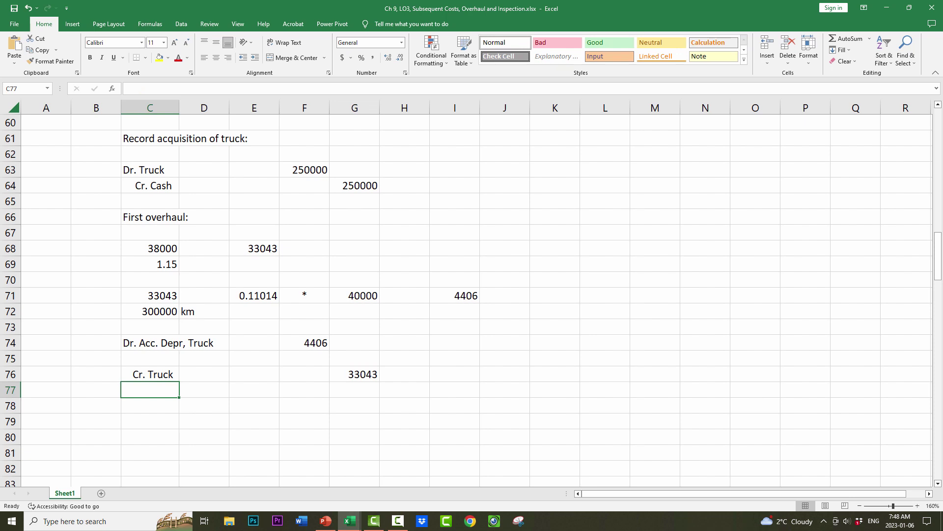
Step: Enter the line "Dr. Loss on truck overhaul" in C75, between the debit and credit lines
key("Up")
key("Up")
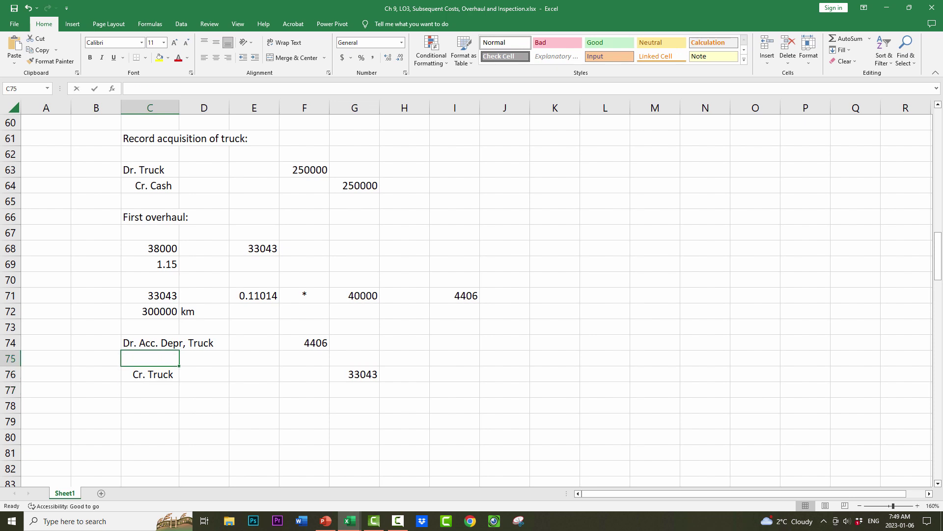
type("Dr. Loss on tr")
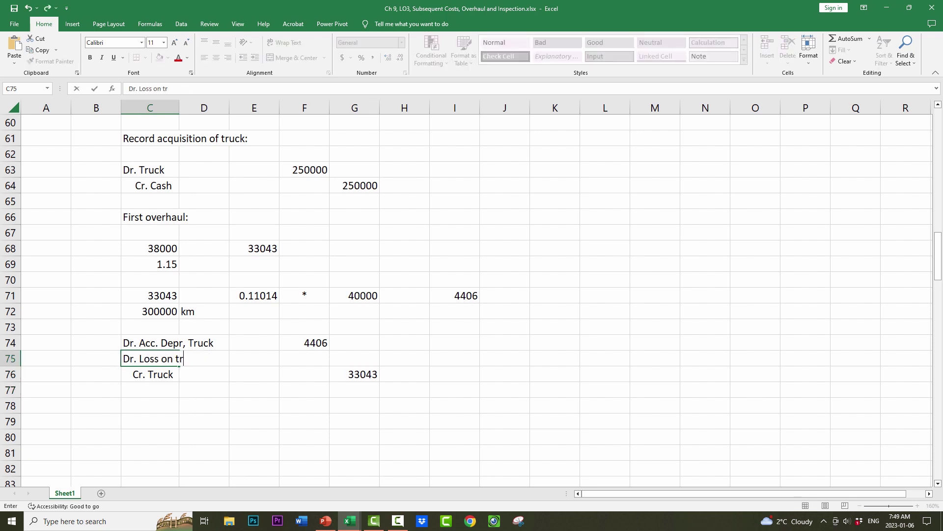
type("uck overhaul")
Step: Calculate the loss debit in F75 as G76 minus F74
key("Right")
key("Right")
key("Right")
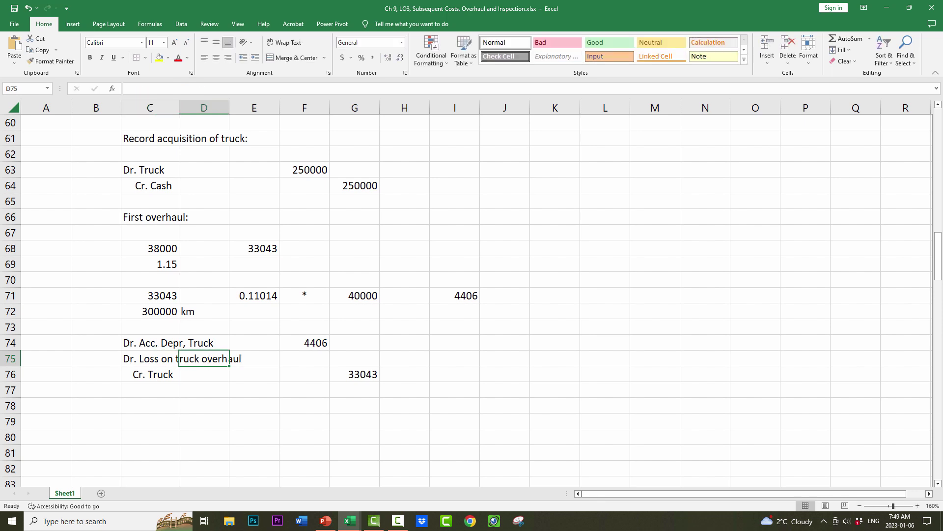
type("+")
key("Down")
key("Right")
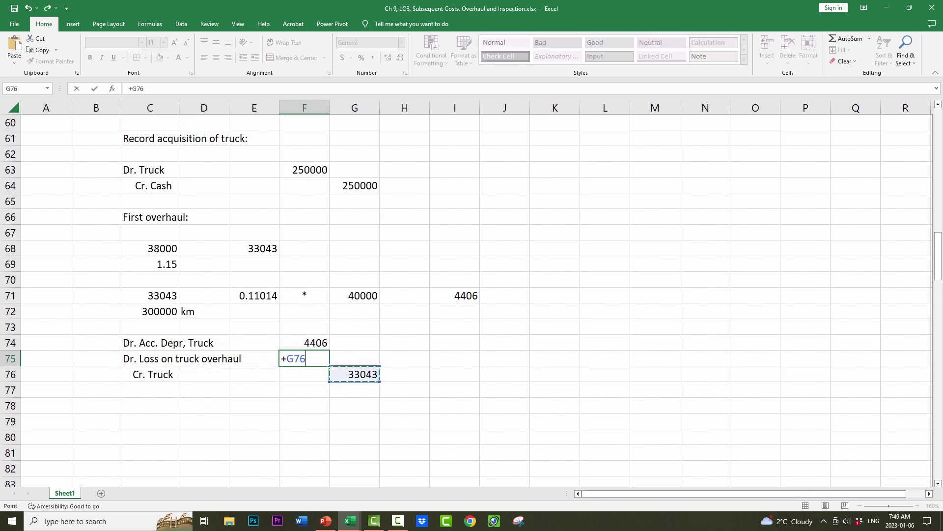
type("-")
key("Up")
key("Return")
key("Left")
key("Left")
key("Left")
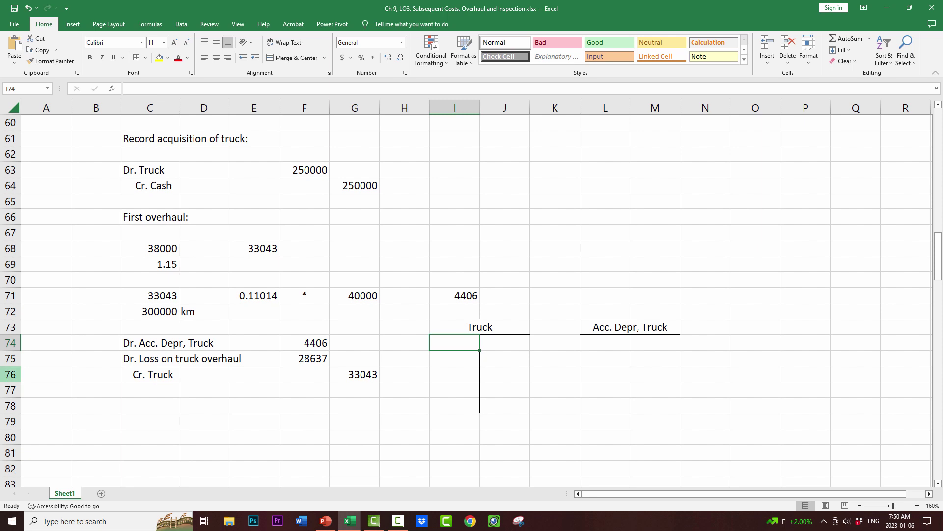
Step: Link the debit in I74 of the Truck T-account to the truck's acquisition cost in F63
type("+")
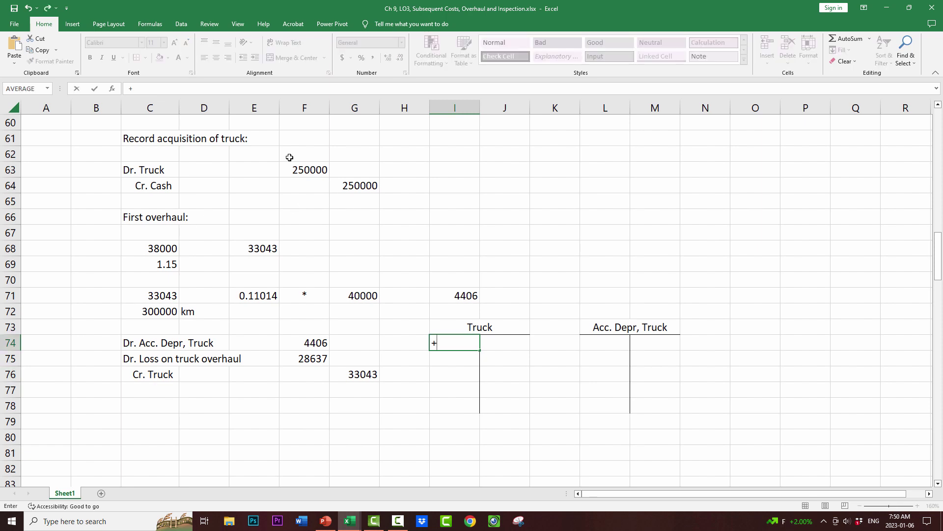
left_click(300, 169)
key("Return")
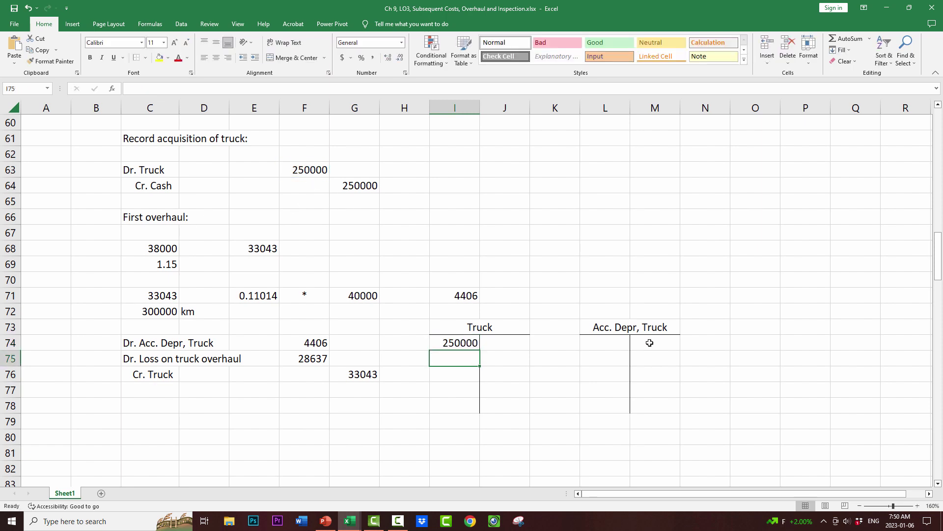
Step: Calculate the Acc. Depr, Truck credit in M74 as 250000/300000*40000, rounded to zero decimals with ROUND
left_click(651, 343)
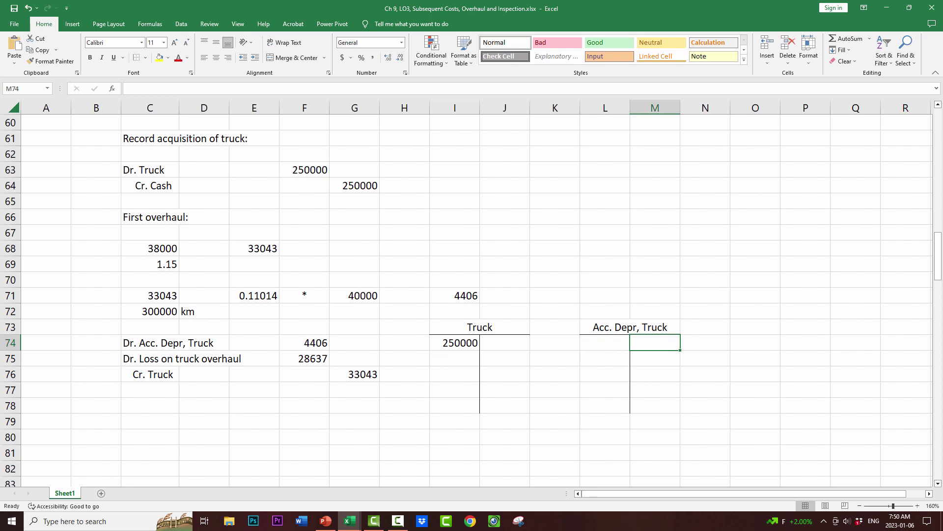
type("=round")
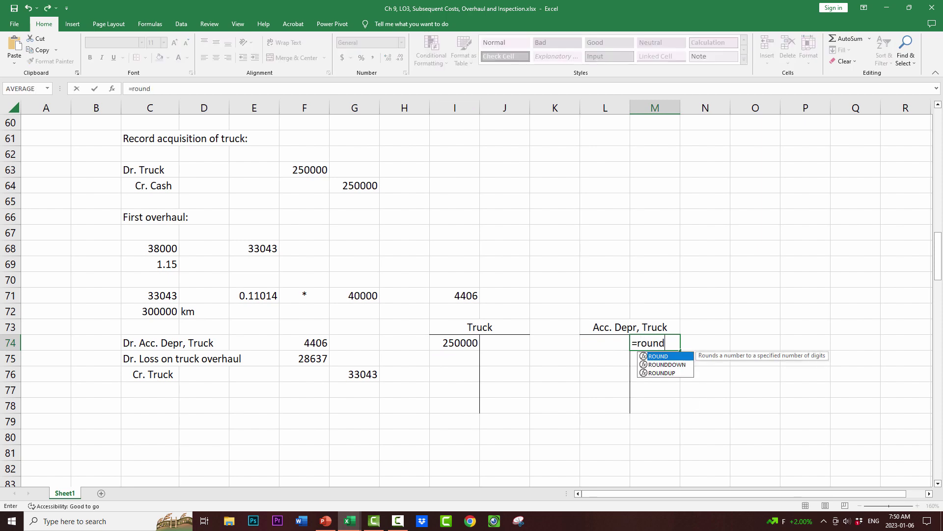
type("(25")
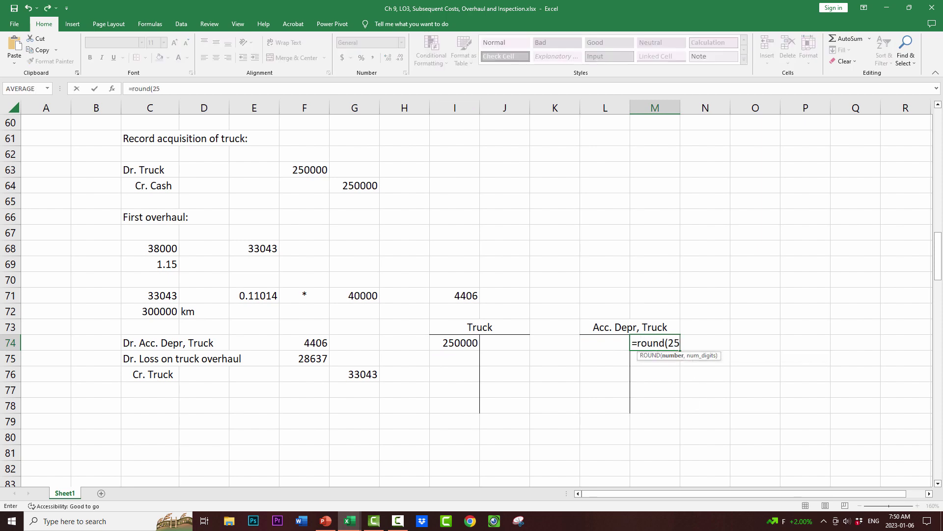
type("0000/300000*40000")
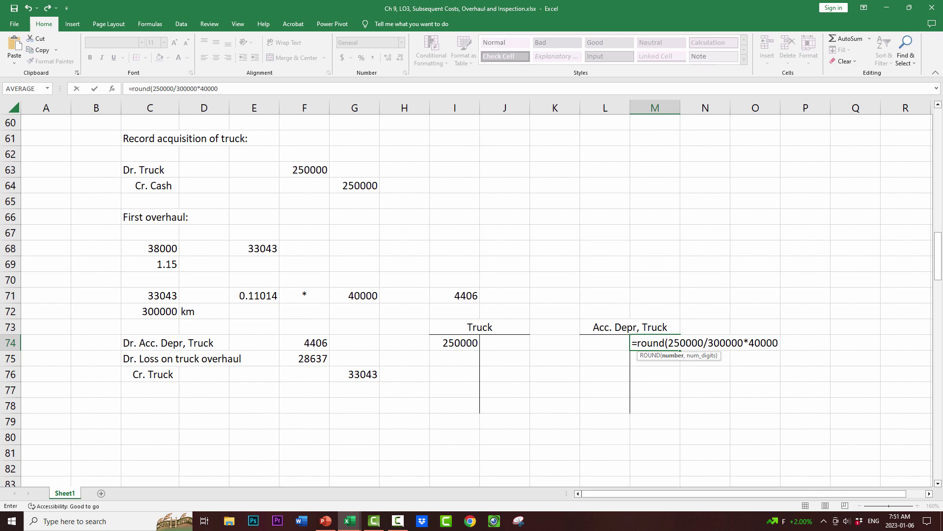
type(",0)")
key("Return")
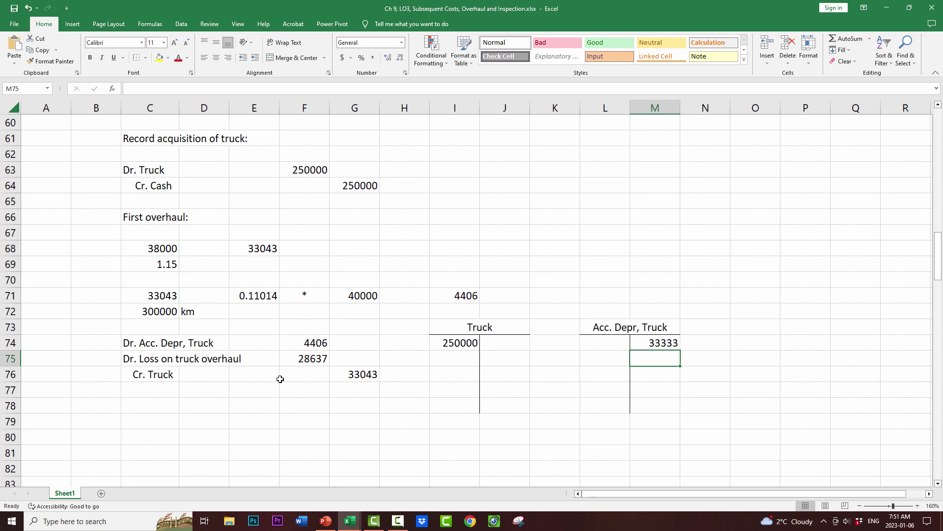
Step: Link the credit in J75 of the Truck T-account to the overhaul entry's truck credit in G76
left_click(511, 358)
type("=")
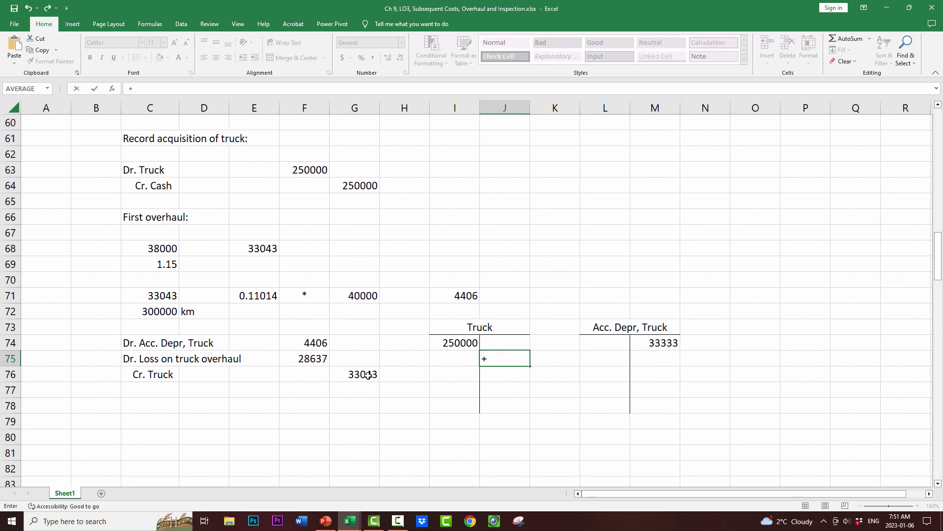
left_click(362, 380)
key("Return")
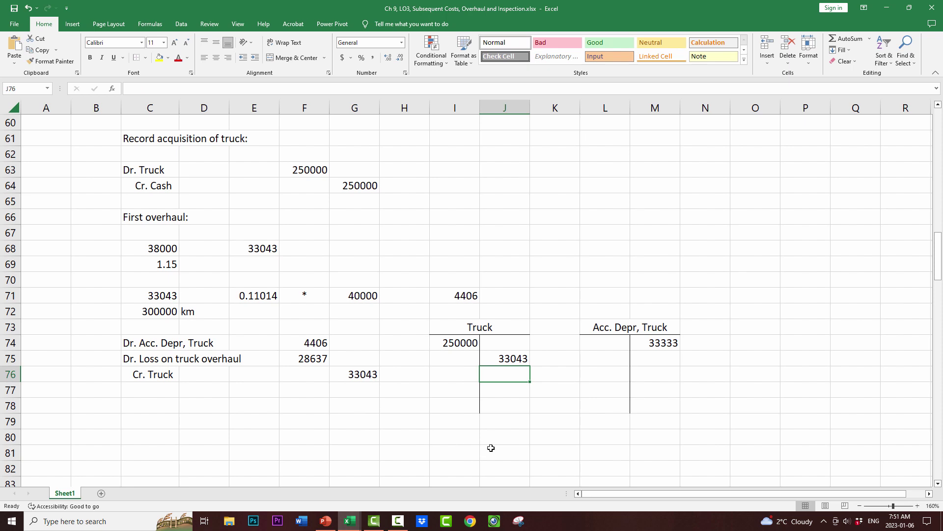
Step: Link the debit in L75 of the Acc. Depr, Truck T-account to the accumulated depreciation debit in F74
left_click(615, 360)
type("+")
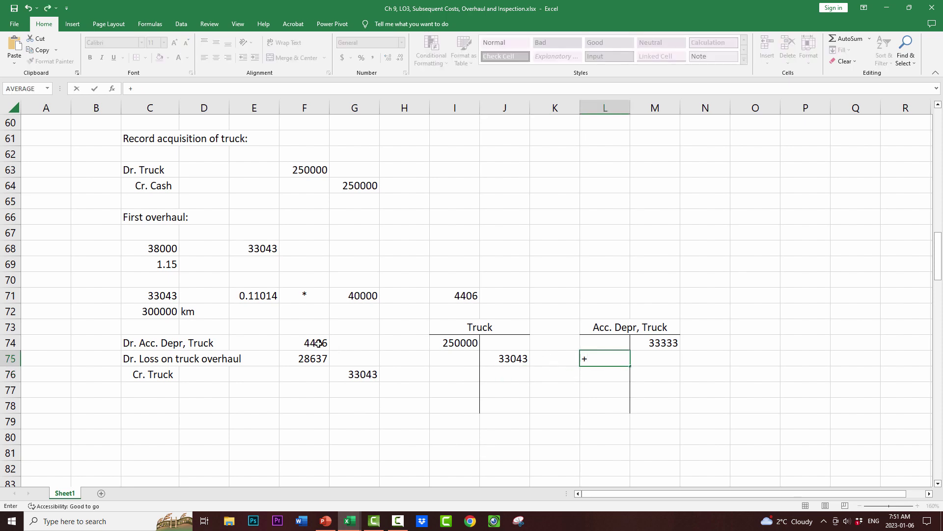
left_click(319, 343)
key("Return")
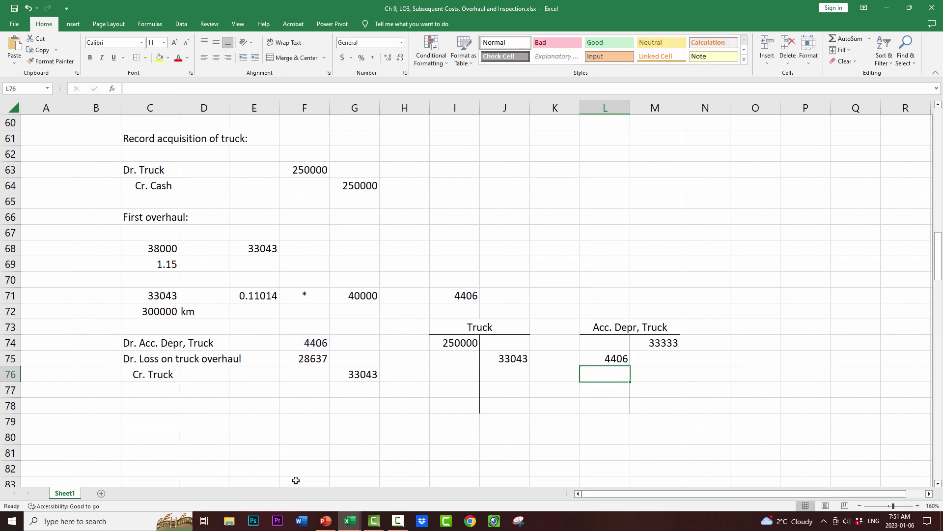
Step: Calculate the Truck T-account's closing balance in I78 as I74 minus J75
left_click(455, 406)
type("+")
key("Up")
key("Up")
key("Up")
key("Up")
type("-")
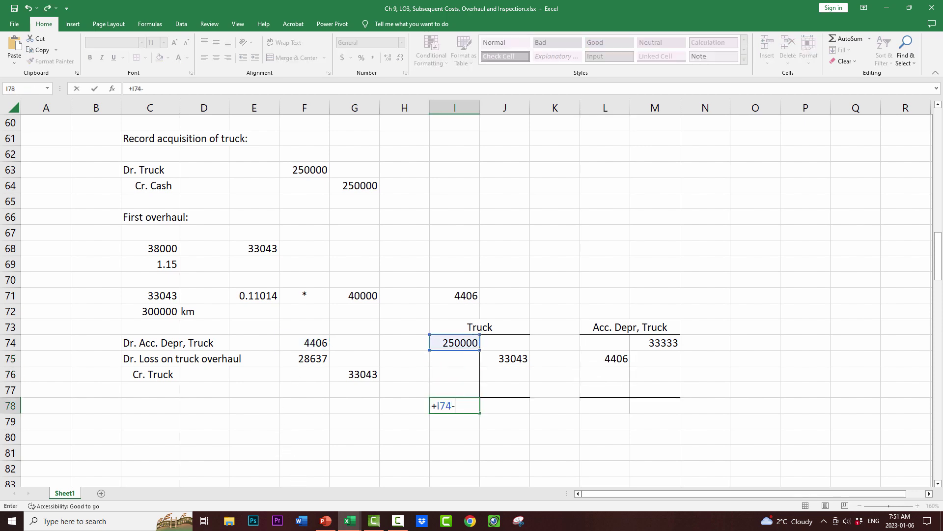
key("Up")
key("Up")
key("Up")
key("Right")
key("Return")
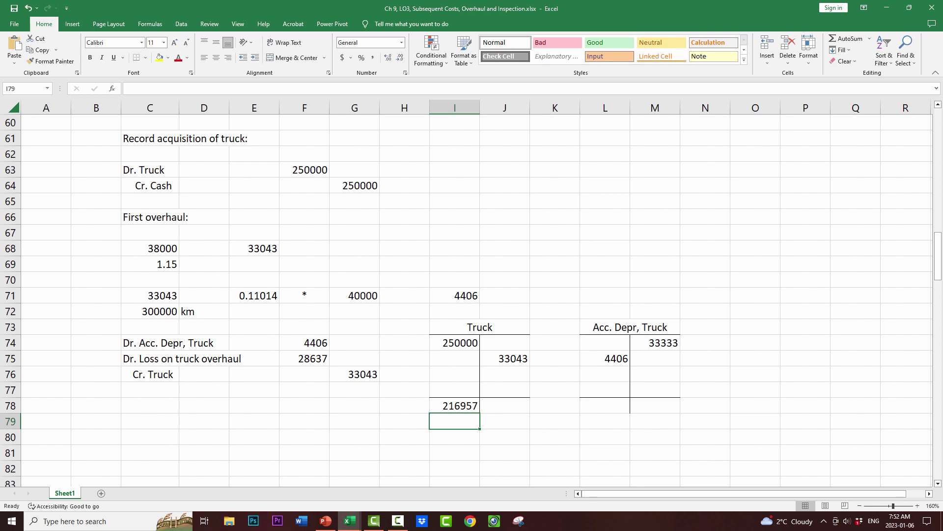
Step: Calculate the Acc. Depr, Truck T-account's closing balance in M78 as M74 minus L75
left_click(647, 407)
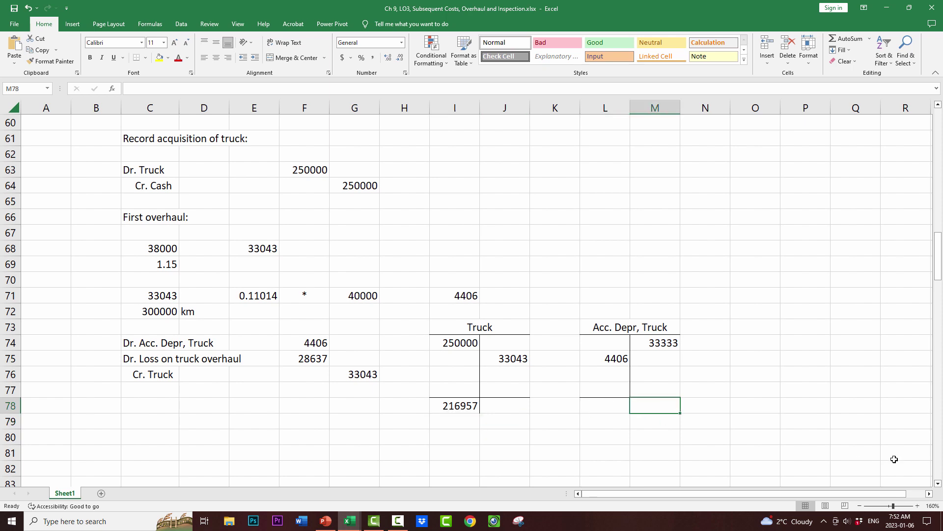
type("+")
key("Up")
key("Up")
key("Up")
key("Up")
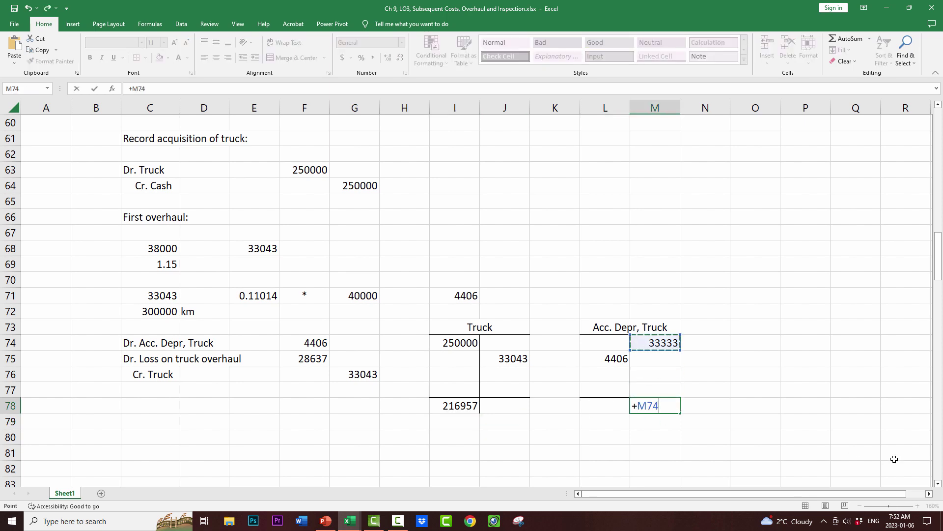
type("-")
key("Up")
key("Up")
key("Up")
key("Left")
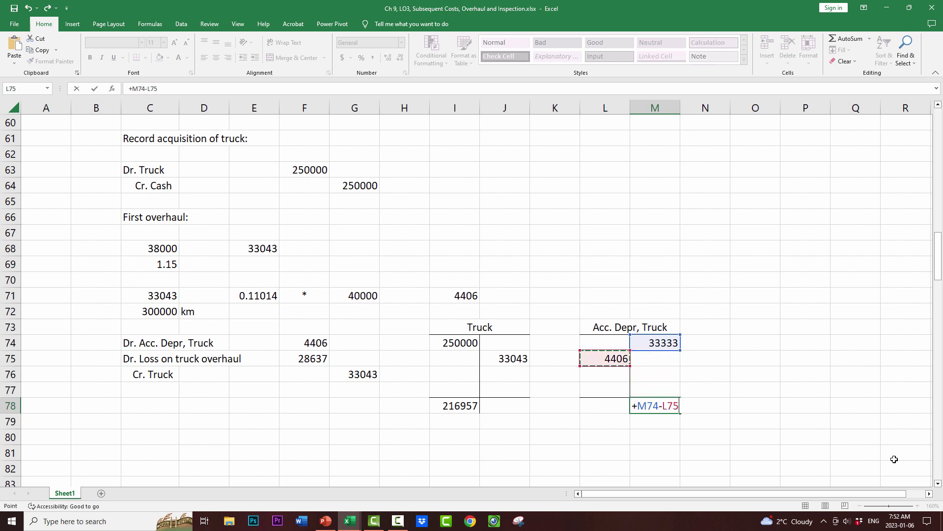
key("Return")
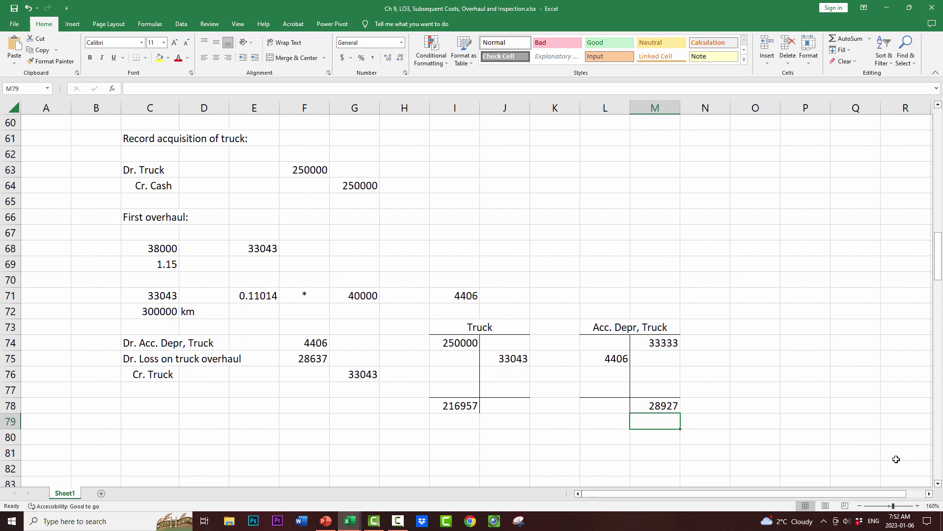
Step: Enter the line "Dr. Truck overhaul" in C78 with a debit of 38000 in F78
scroll(202, 400, "down", 2)
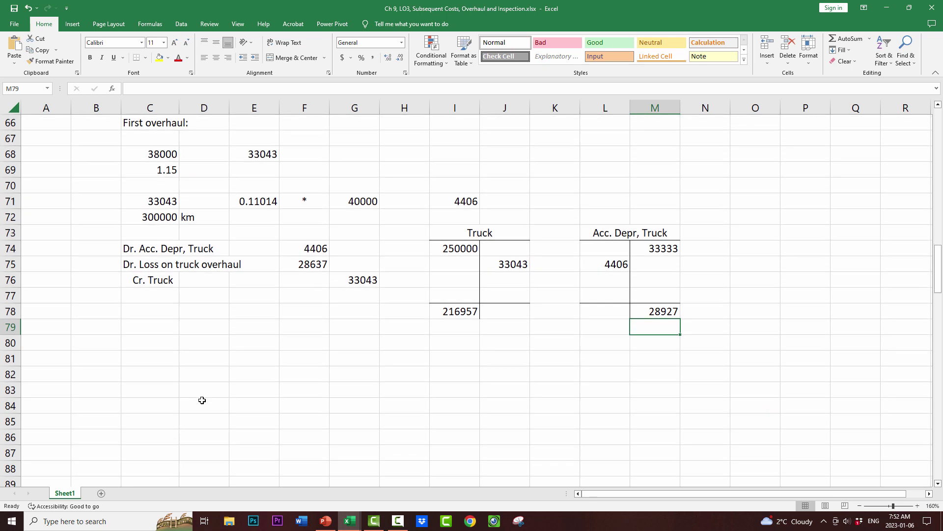
left_click(139, 315)
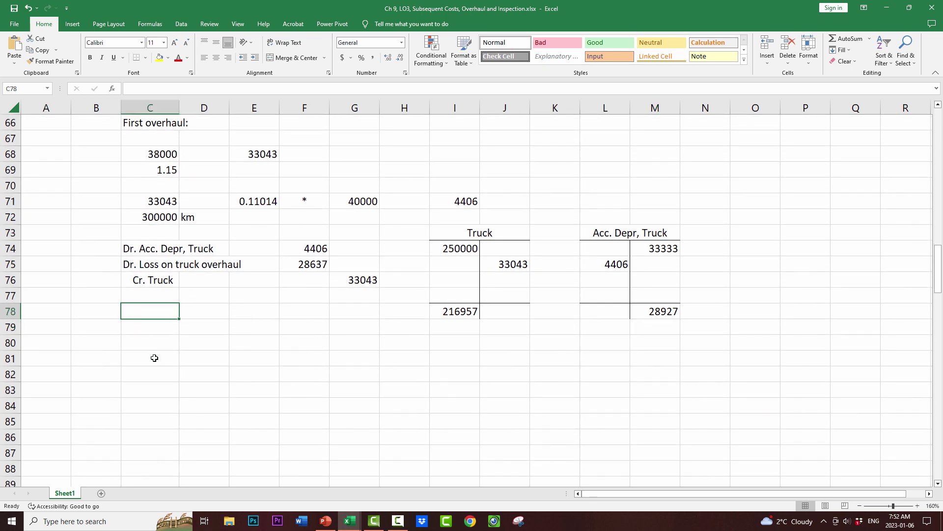
type("Dr. Truck ")
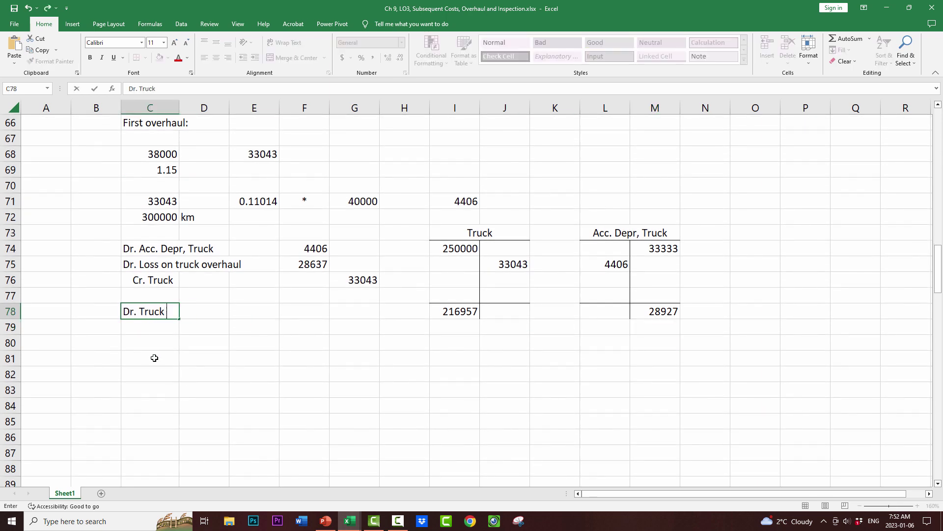
type("overhaul")
key("Right")
key("Right")
key("Right")
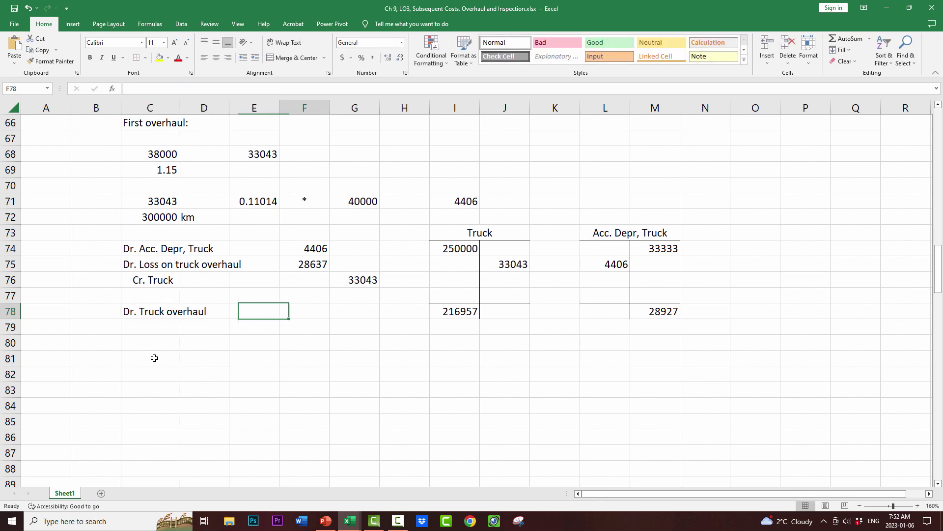
type("38000")
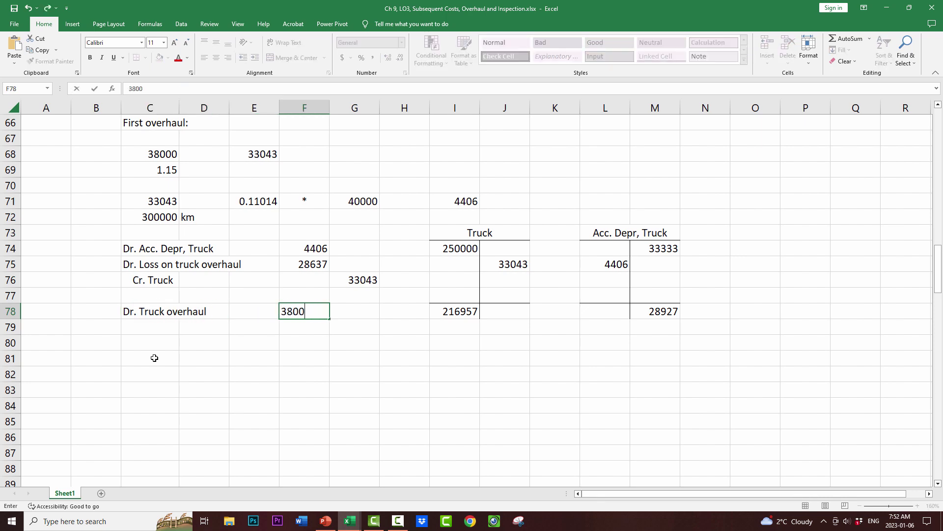
key("Return")
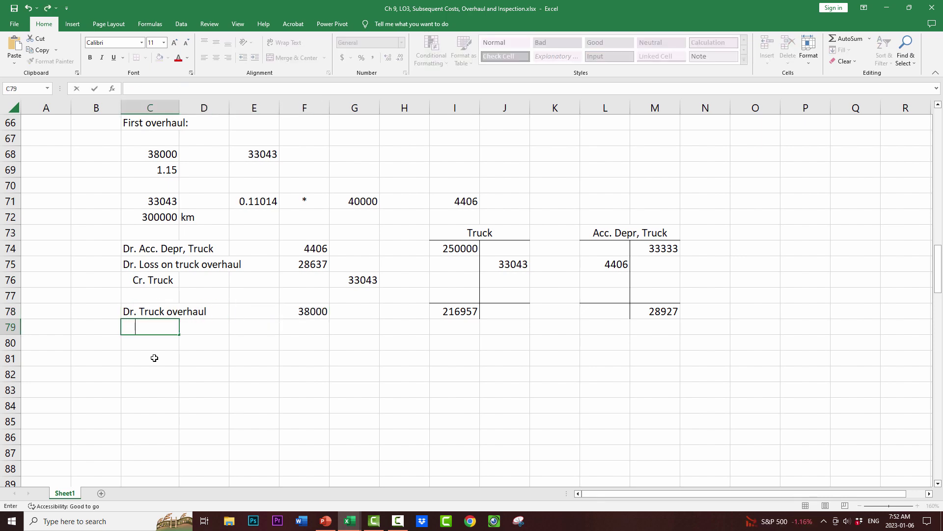
Step: Add the indented line "Cr. Cash" in C79 and link its credit in G79 to F78
type("Cr. Cash")
key("Right")
key("Right")
key("Right")
key("Right")
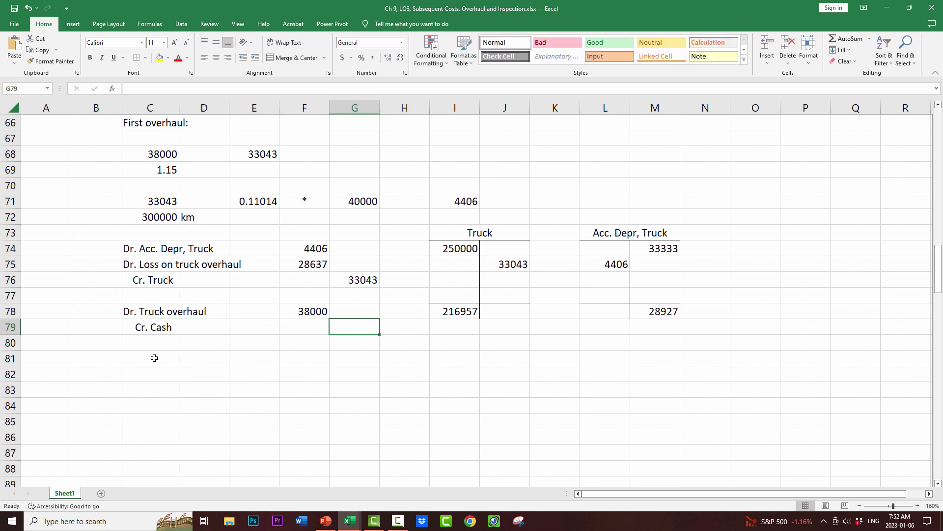
type("=F78")
key("Return")
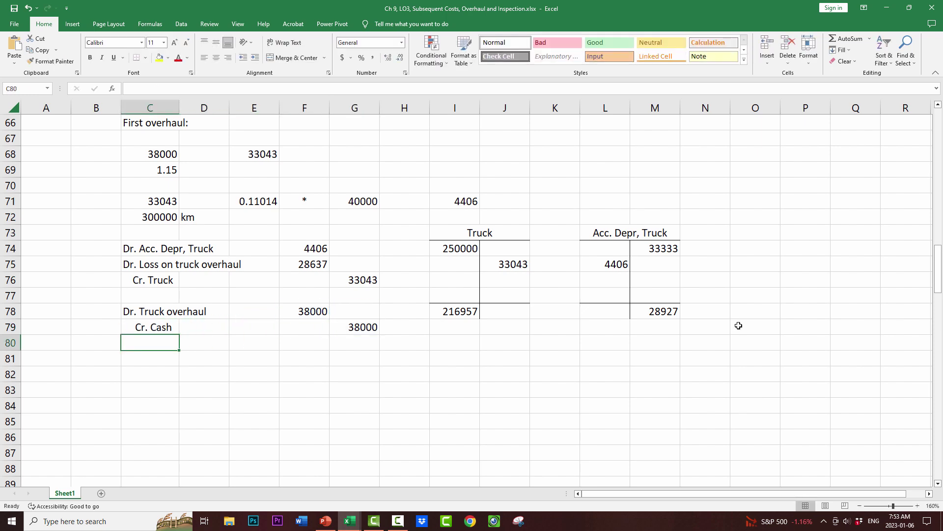
Step: Copy part a's whole 2nd overhaul block, C37:J49, including the calculation and both journal entries
left_click(738, 315)
scroll(740, 317, "up", 2)
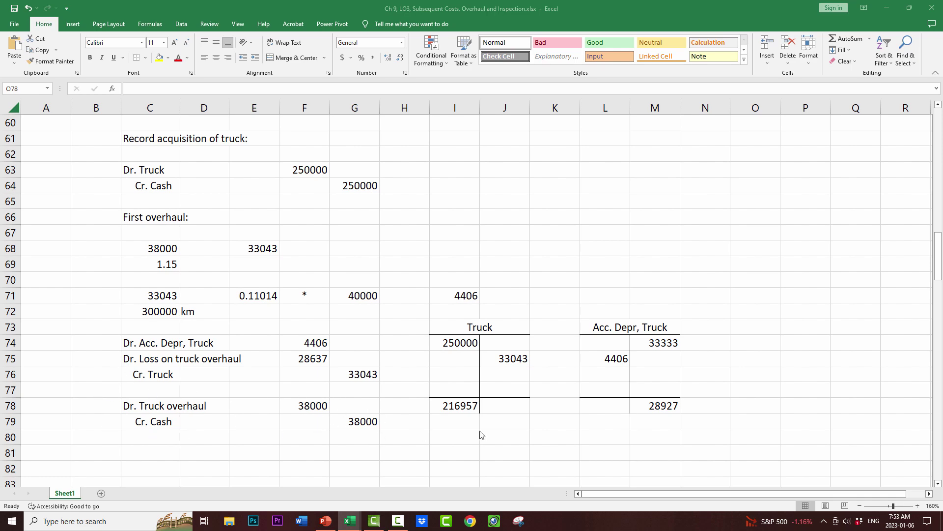
scroll(421, 253, "up", 7)
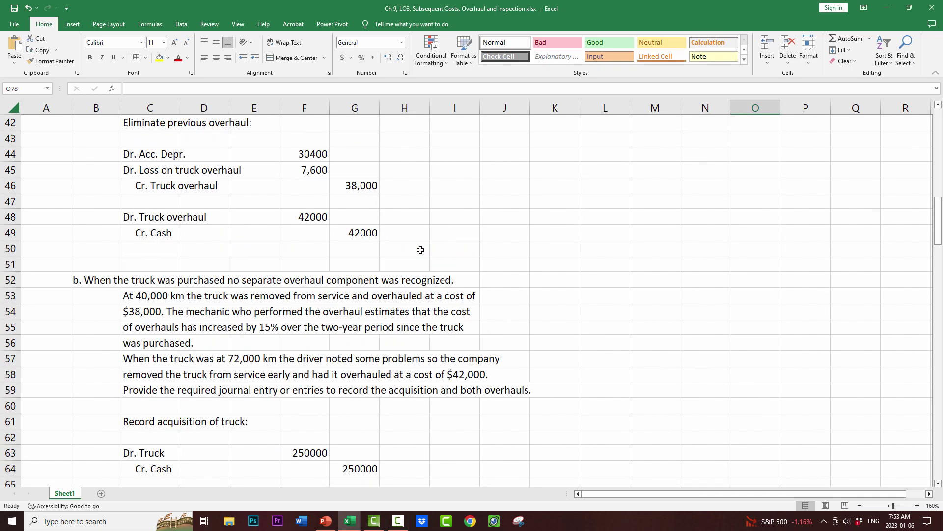
scroll(420, 250, "up", 3)
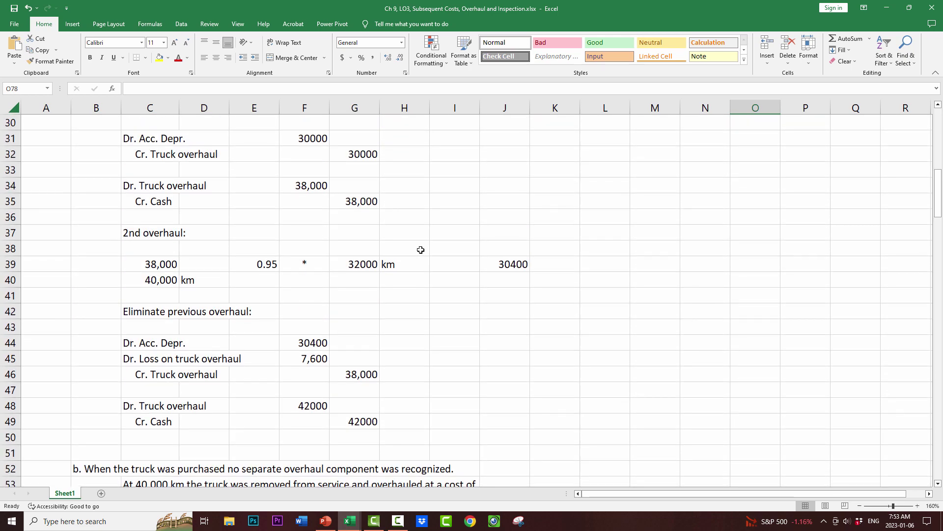
scroll(420, 249, "down", 2)
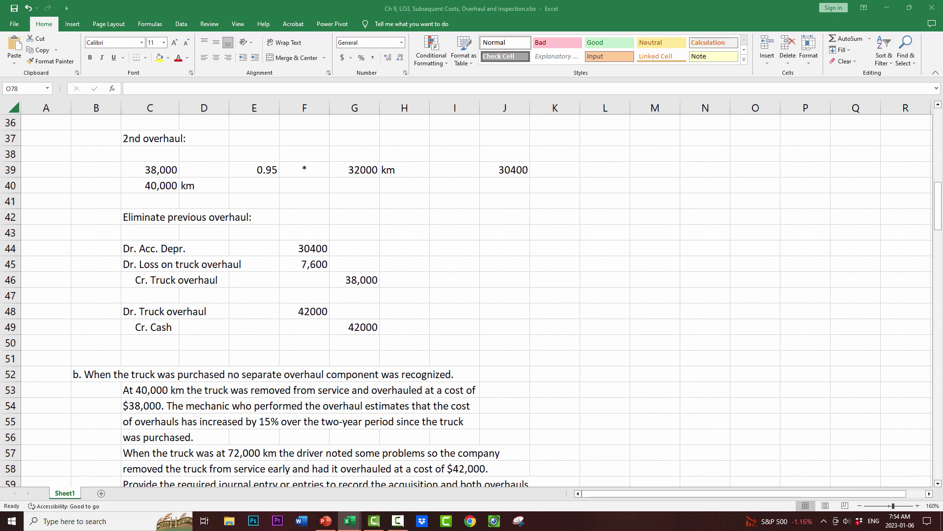
left_click_drag(127, 139, 501, 326)
right_click(245, 212)
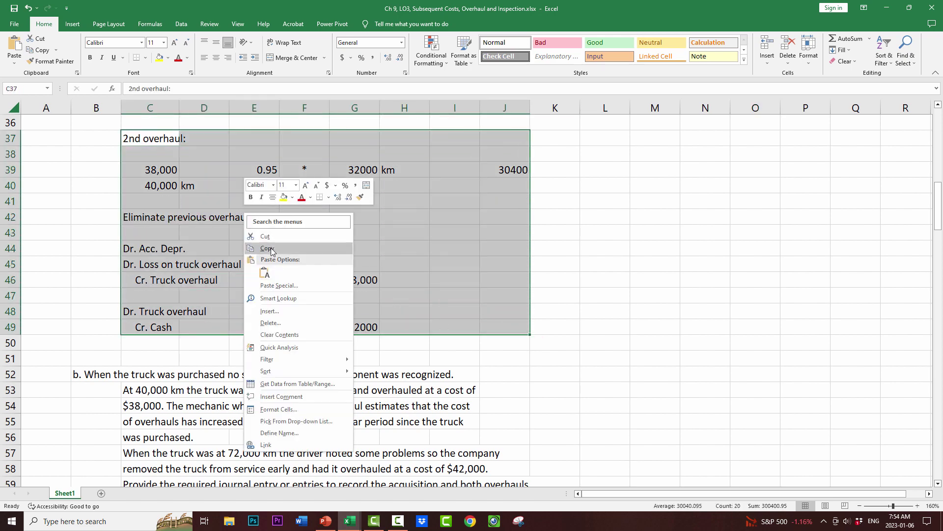
left_click(267, 248)
Step: Paste the copied 2nd overhaul block as values only at C81, below part b's first overhaul entries
scroll(269, 247, "down", 11)
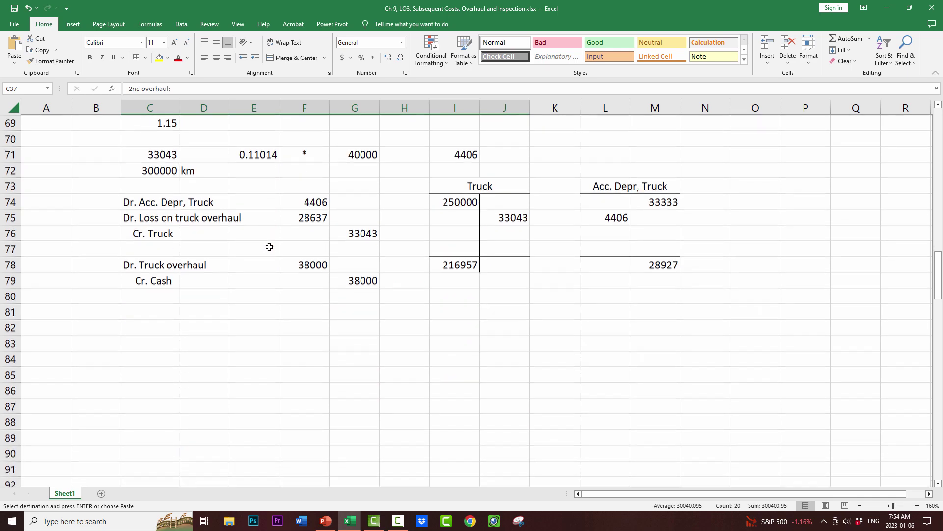
scroll(269, 247, "down", 1)
left_click(152, 264)
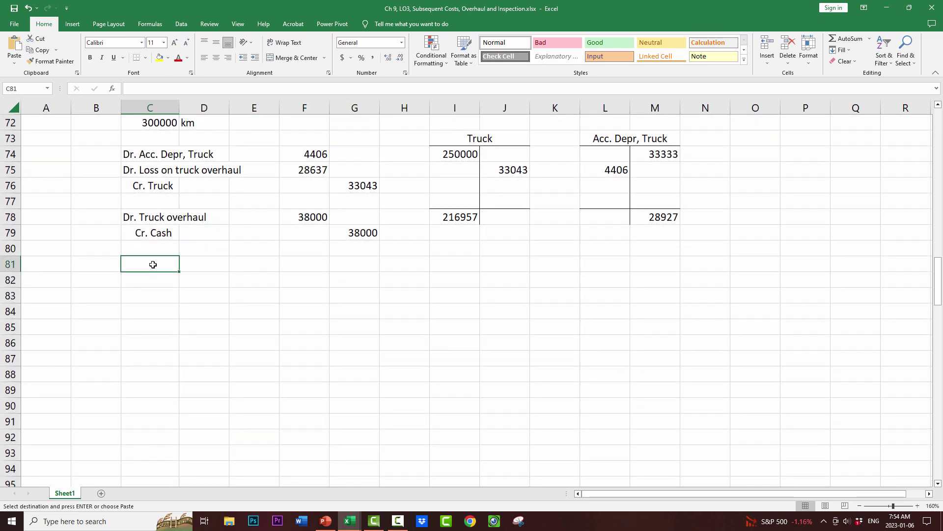
right_click(153, 264)
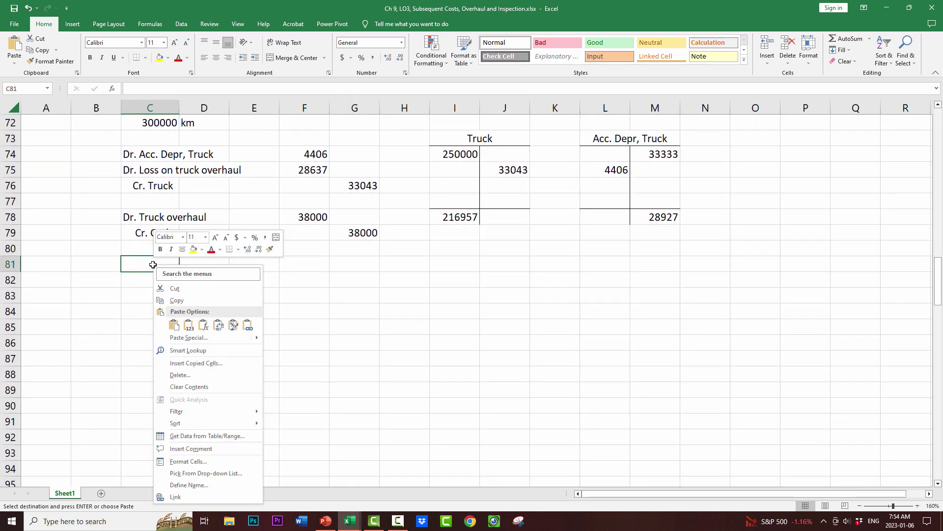
left_click(183, 338)
left_click(95, 320)
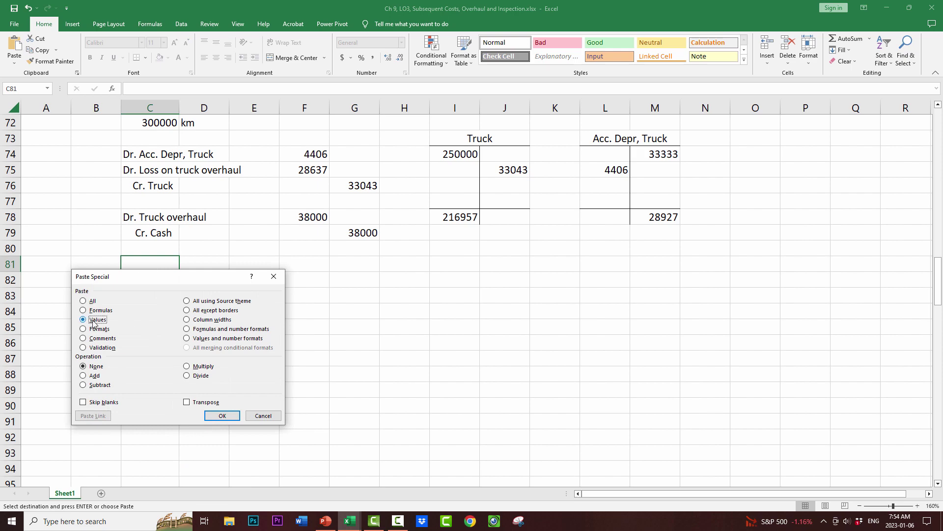
left_click(222, 415)
left_click(46, 452)
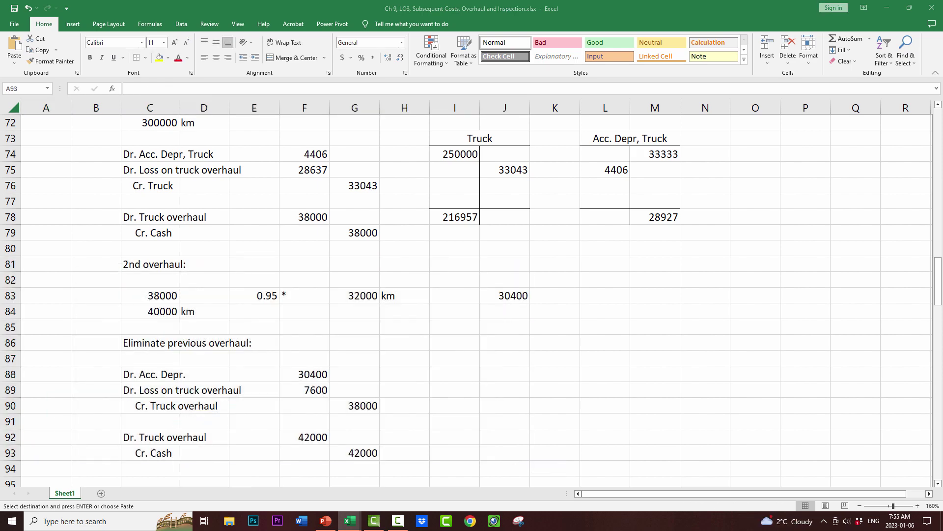
scroll(712, 310, "up", 3)
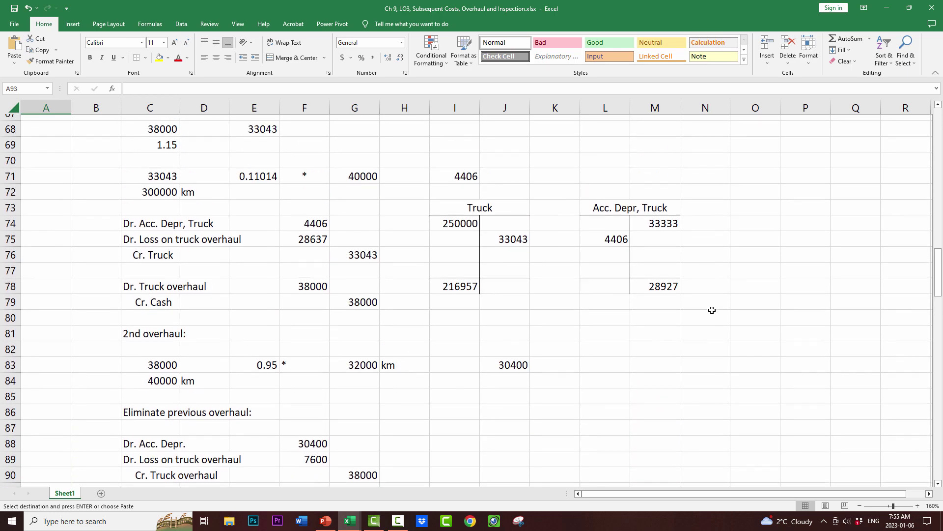
scroll(712, 310, "up", 2)
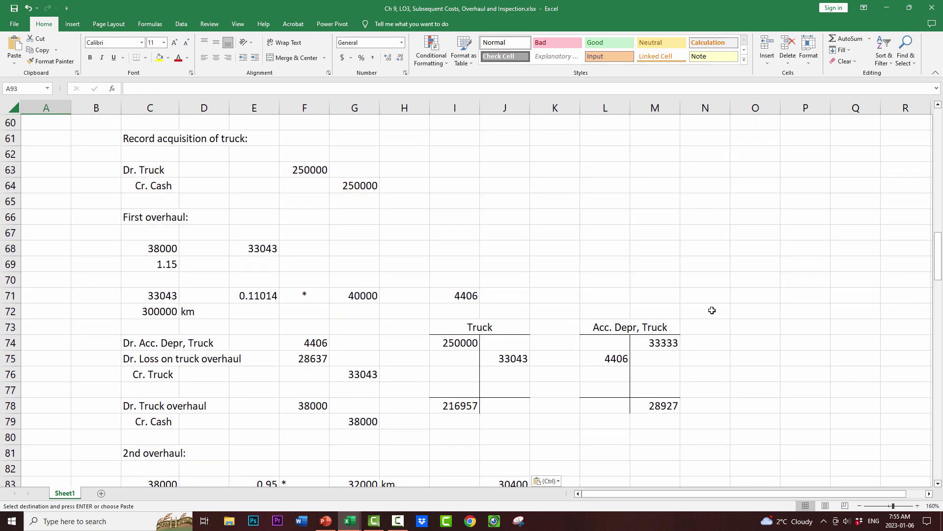
scroll(712, 310, "down", 2)
scroll(712, 310, "up", 1)
left_click_drag(91, 216, 93, 417)
scroll(38, 331, "down", 6)
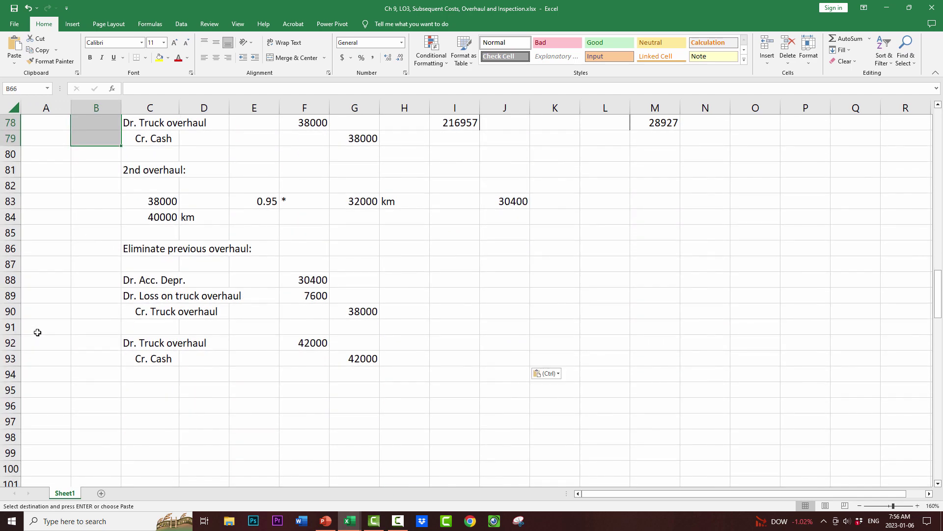